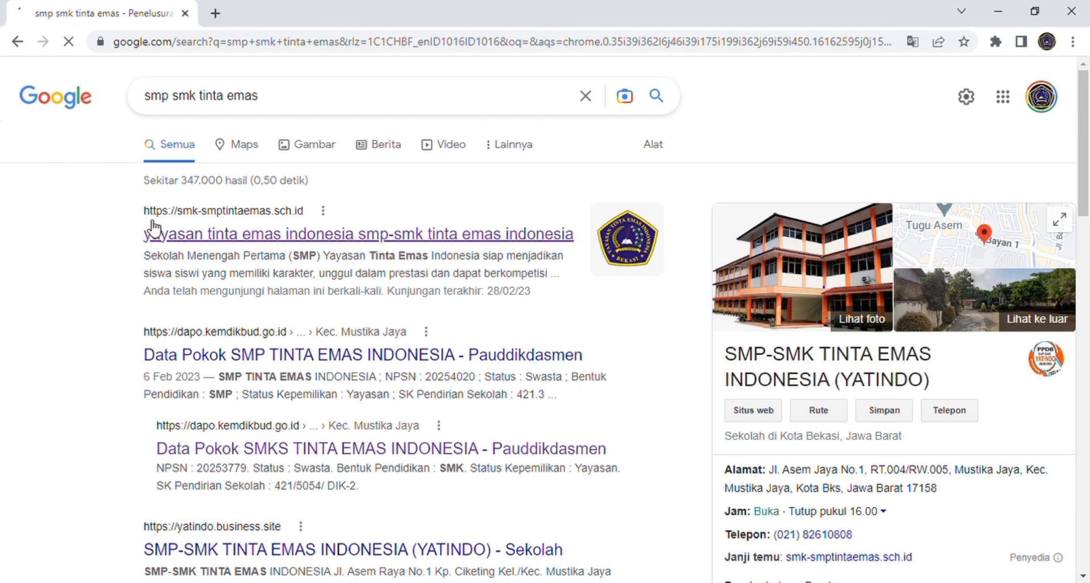
Step: Go from the smk-smptintaemas.sch.id search result to the school's PPDB admissions page
click(240, 234)
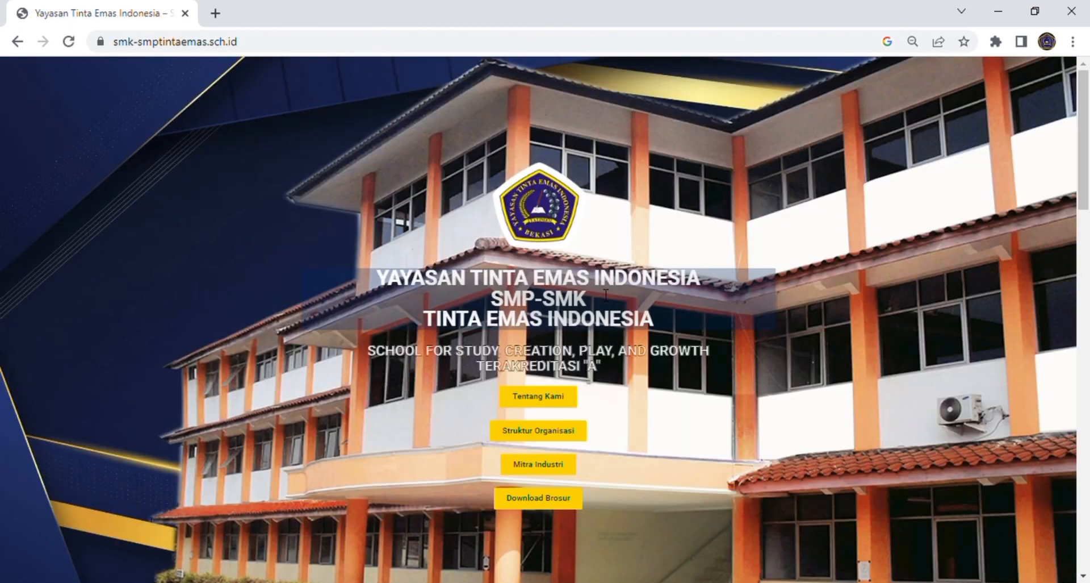
scroll(748, 307, down, 8)
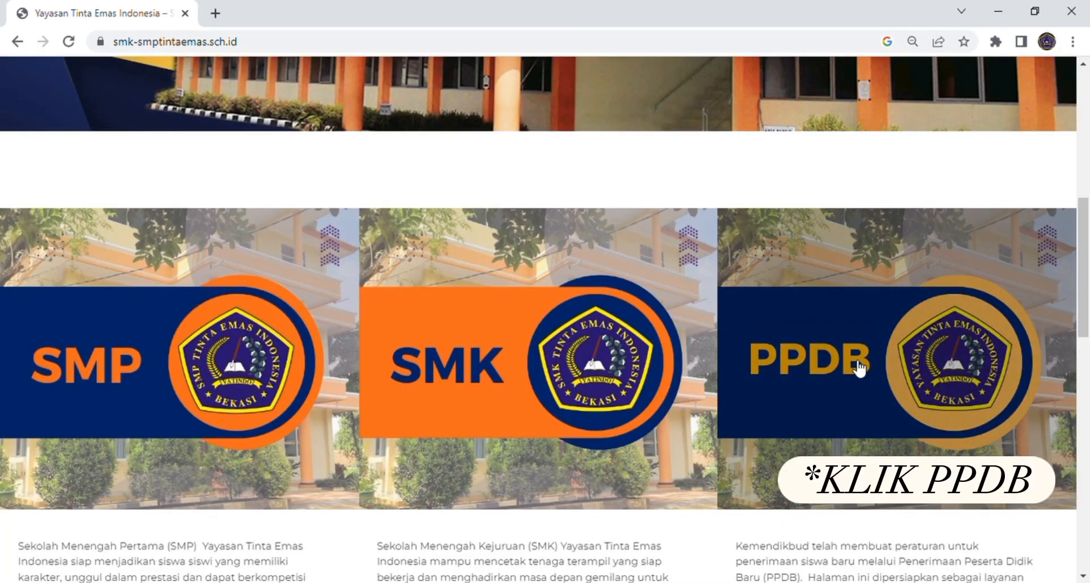
click(860, 368)
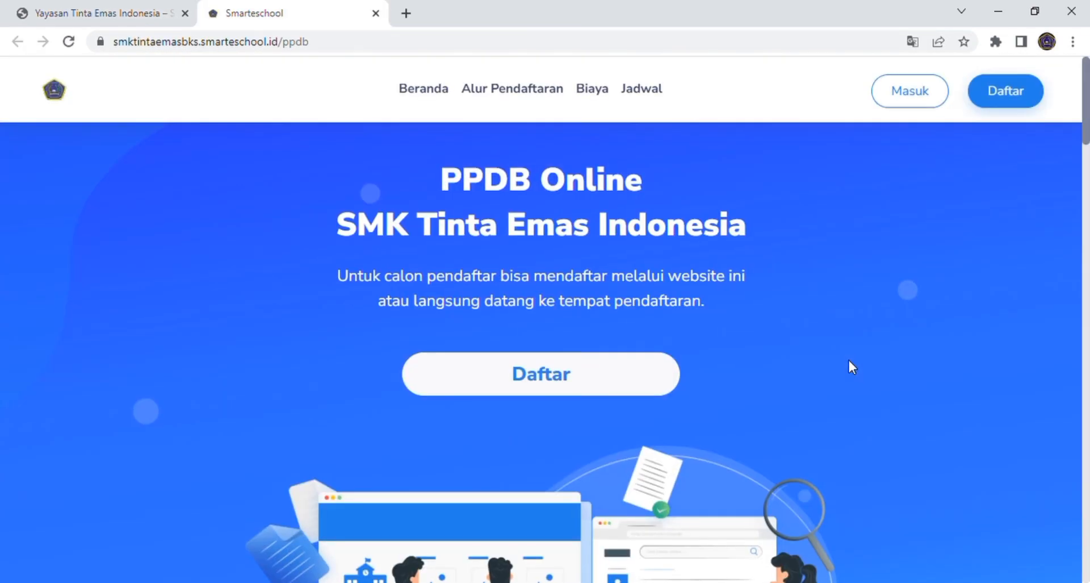
Step: Open the new-applicant Daftar registration form
scroll(789, 300, down, 3)
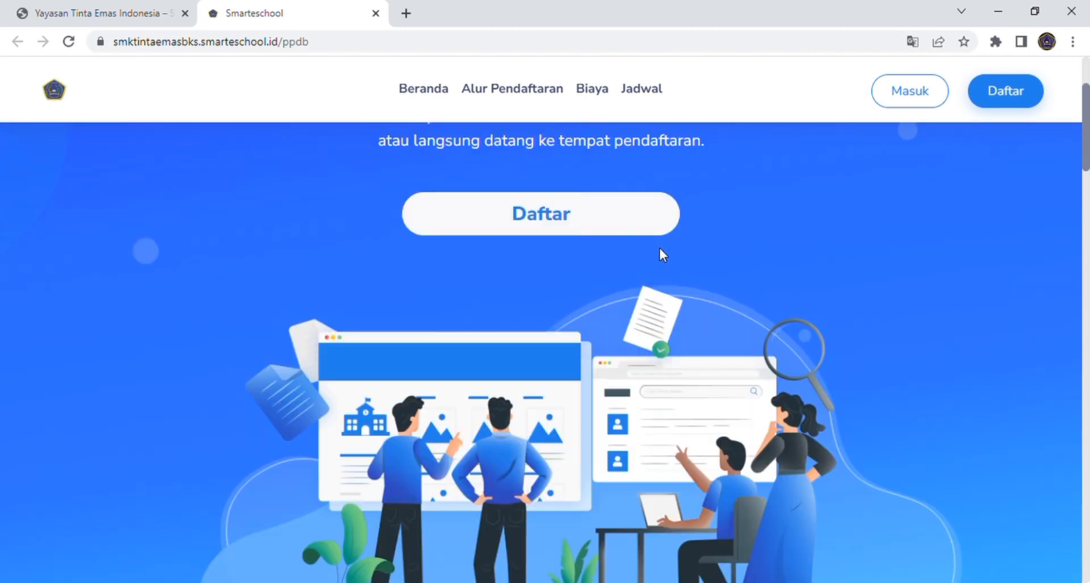
click(606, 229)
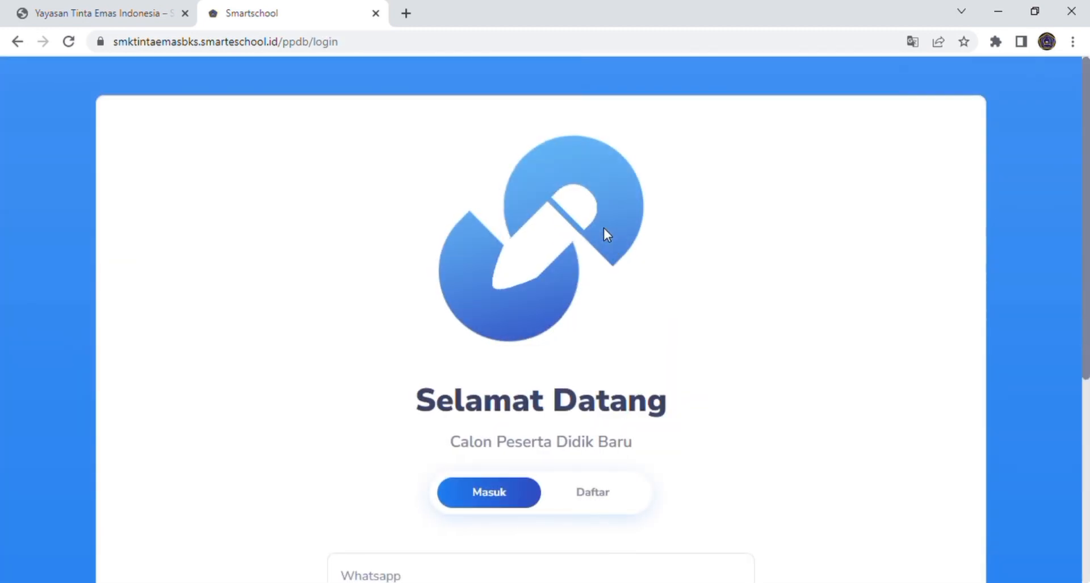
scroll(604, 227, down, 4)
click(602, 261)
scroll(601, 263, down, 3)
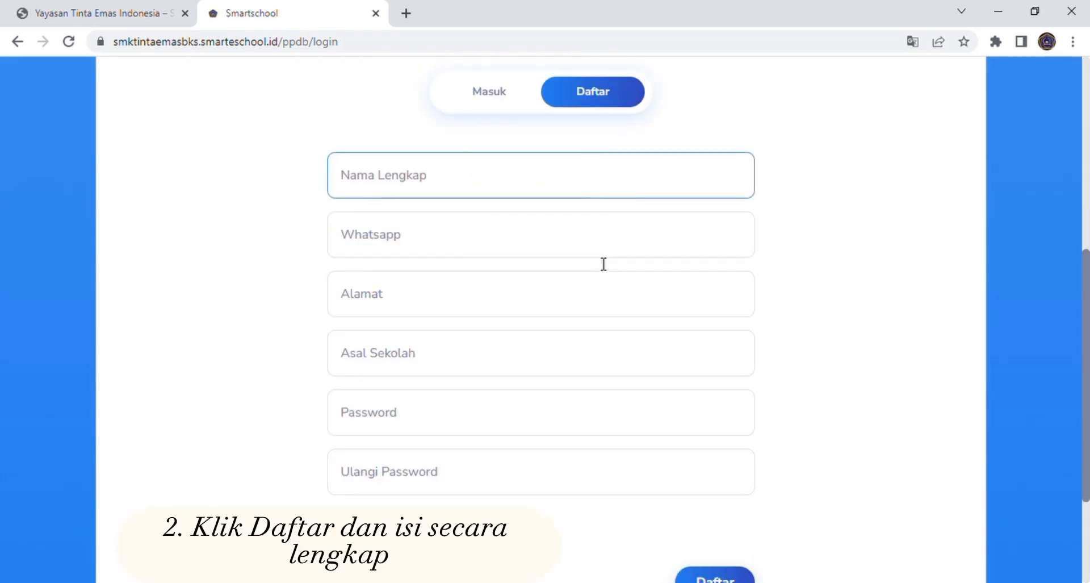
Step: Enter the applicant's full name, WhatsApp number, home address and previous school SMP Tinta Emas Indonesia
click(414, 182)
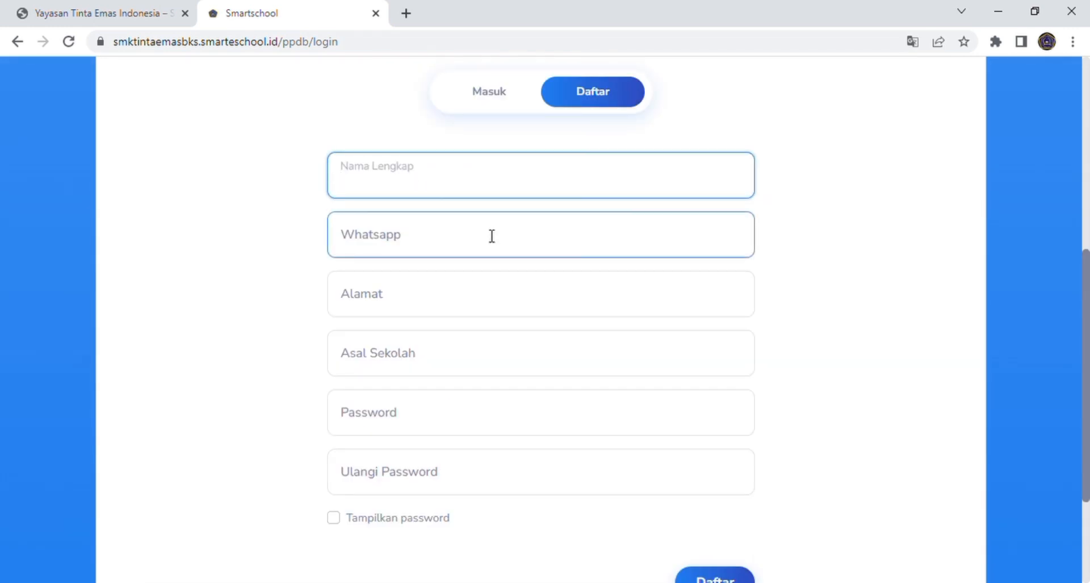
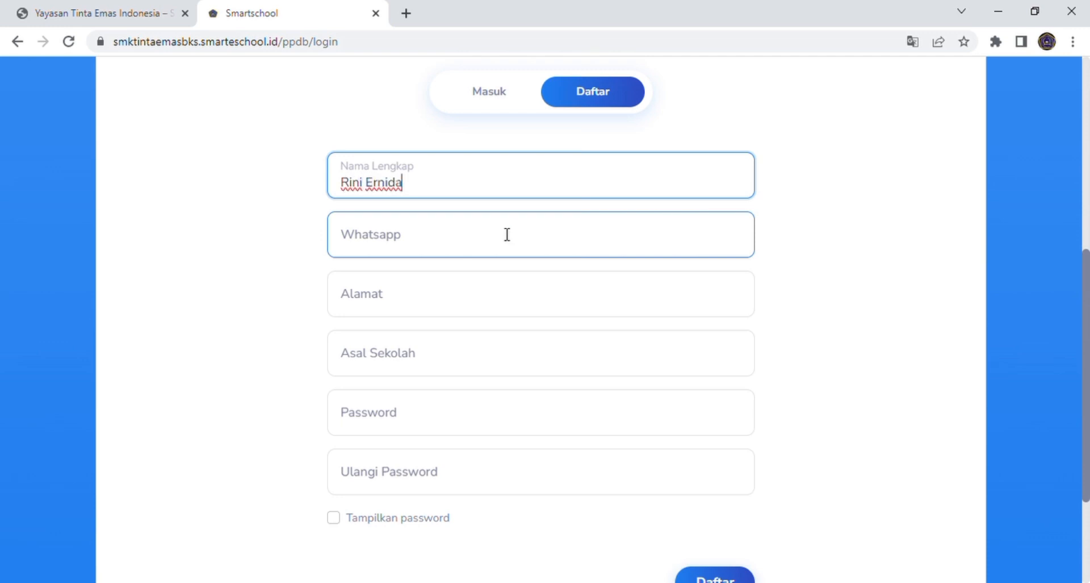
click(507, 237)
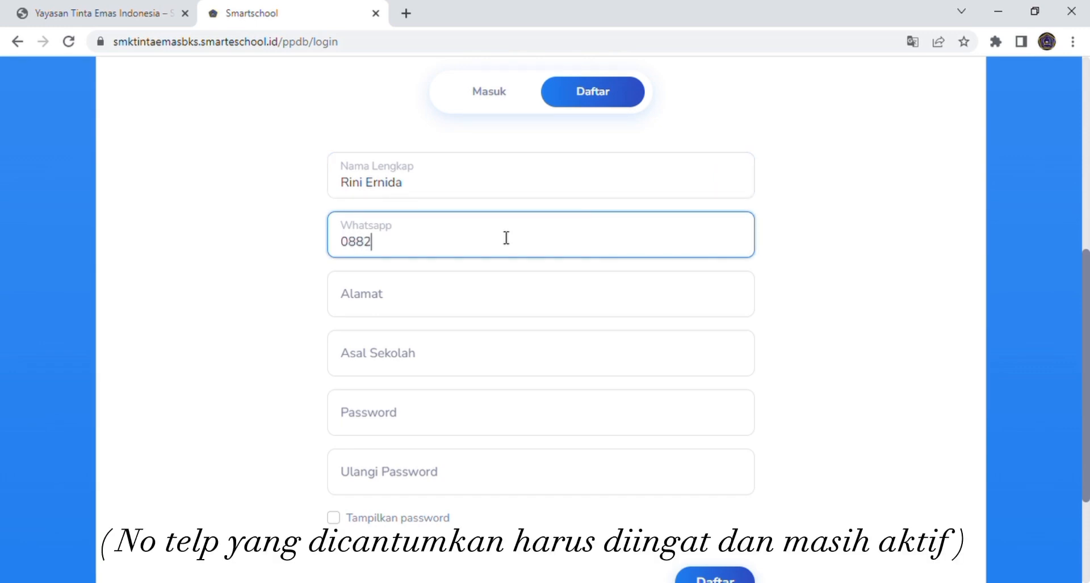
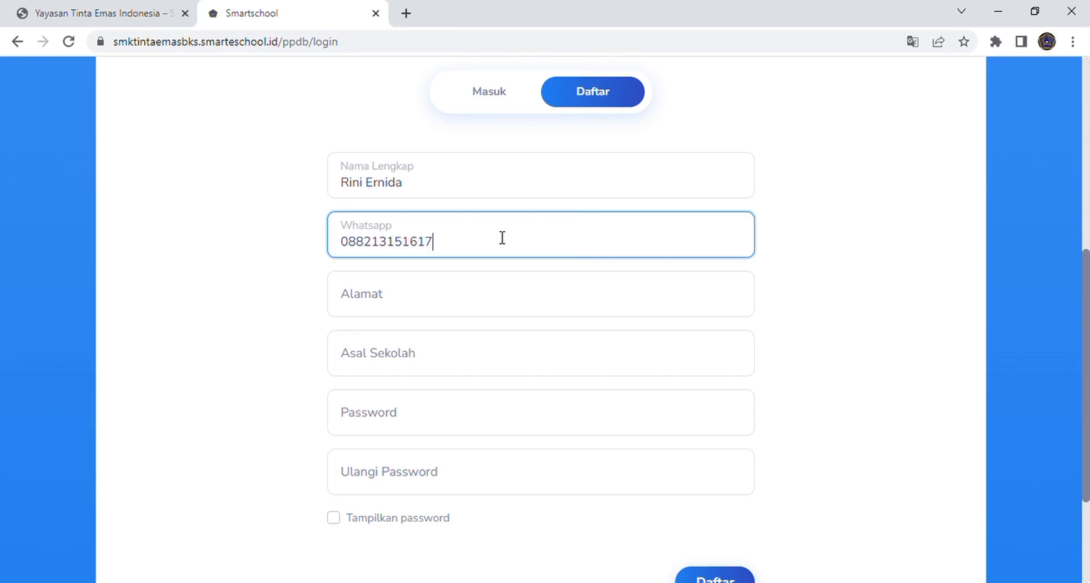
click(476, 284)
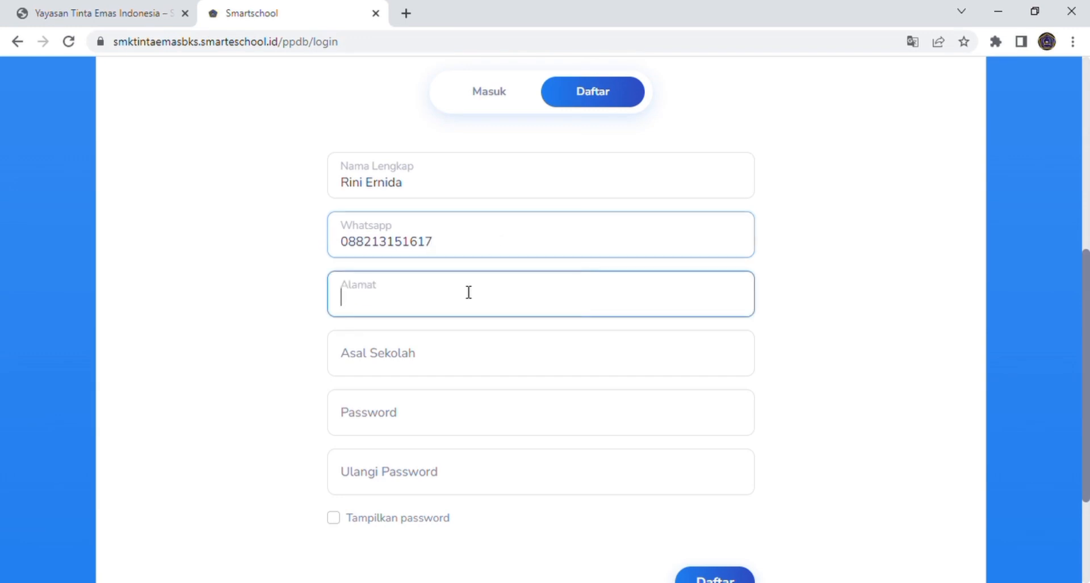
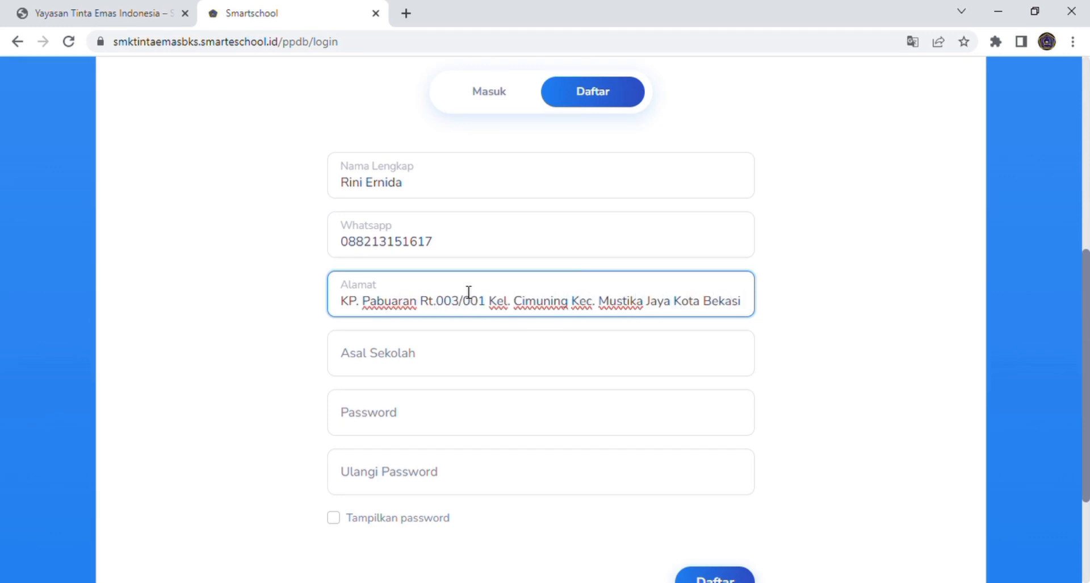
click(412, 366)
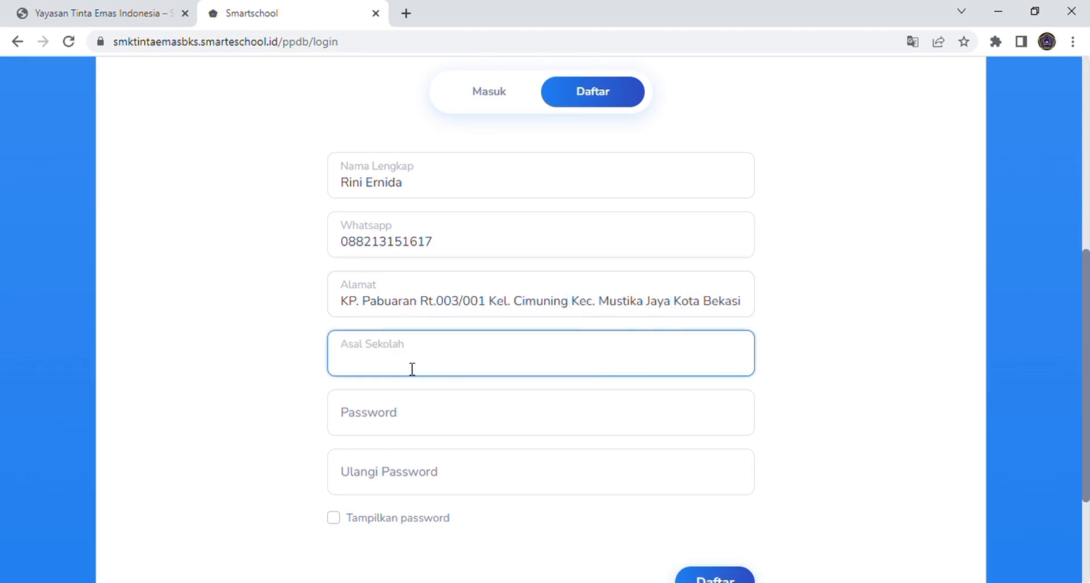
text(SMP Tinta Emas Indonesia)
Step: Show the password as plain text, then enter the account password and its confirmation
scroll(412, 368, down, 2)
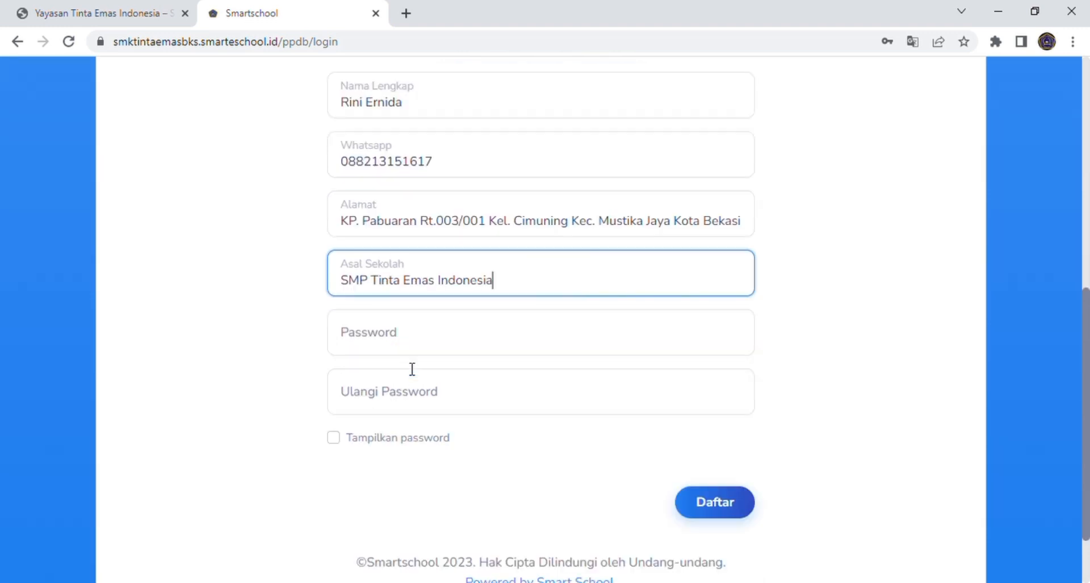
click(370, 441)
click(388, 342)
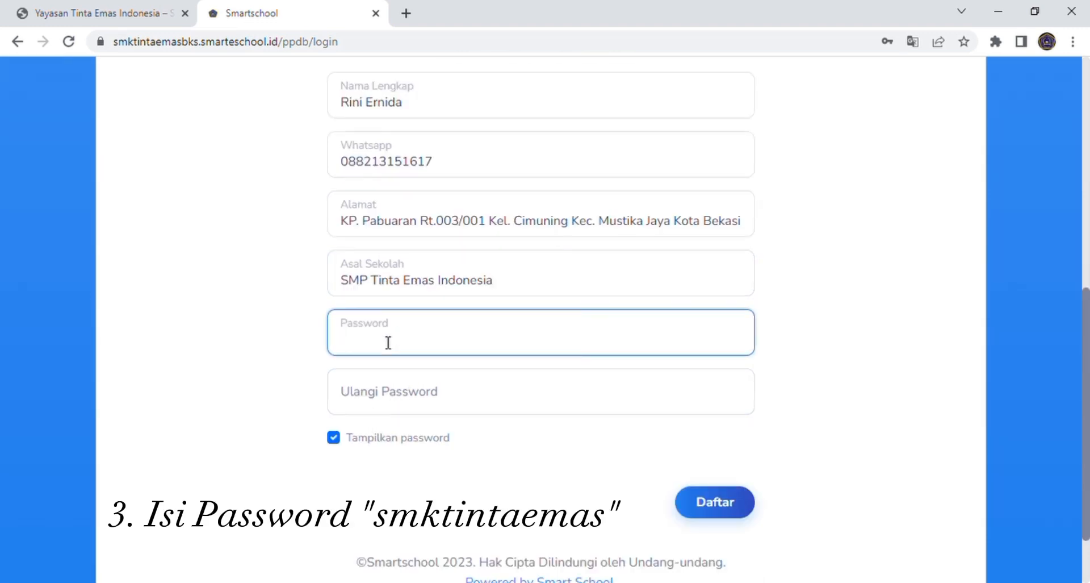
text(smktintaemas)
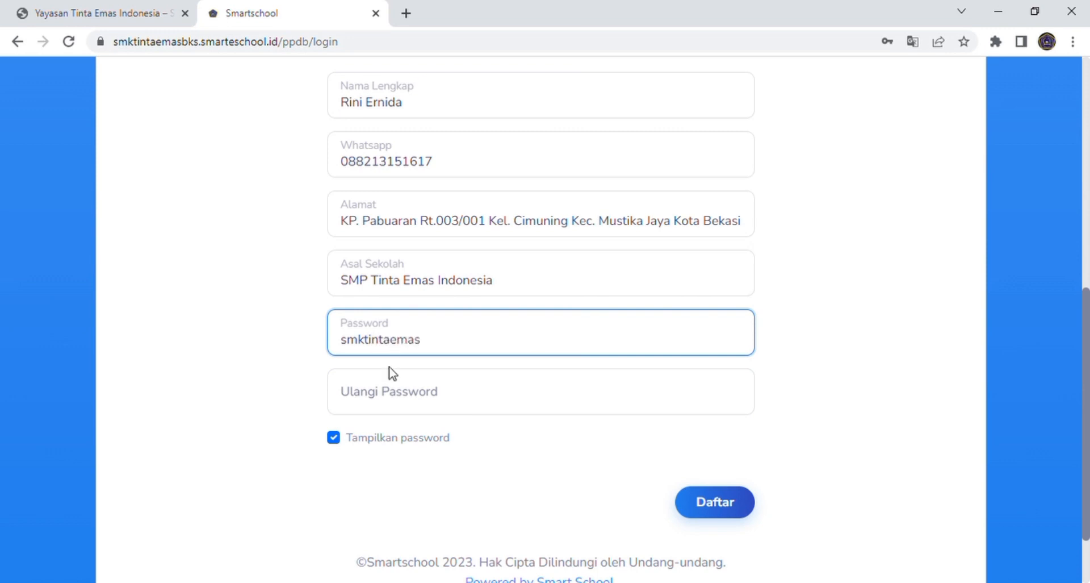
click(399, 393)
text(smkt)
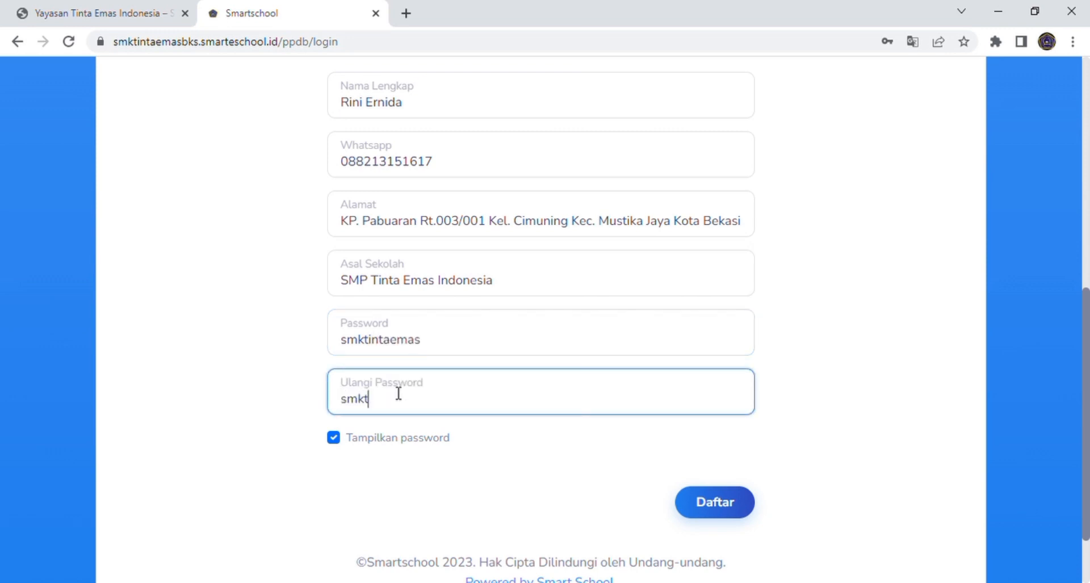
text(intaemas)
scroll(670, 475, down, 2)
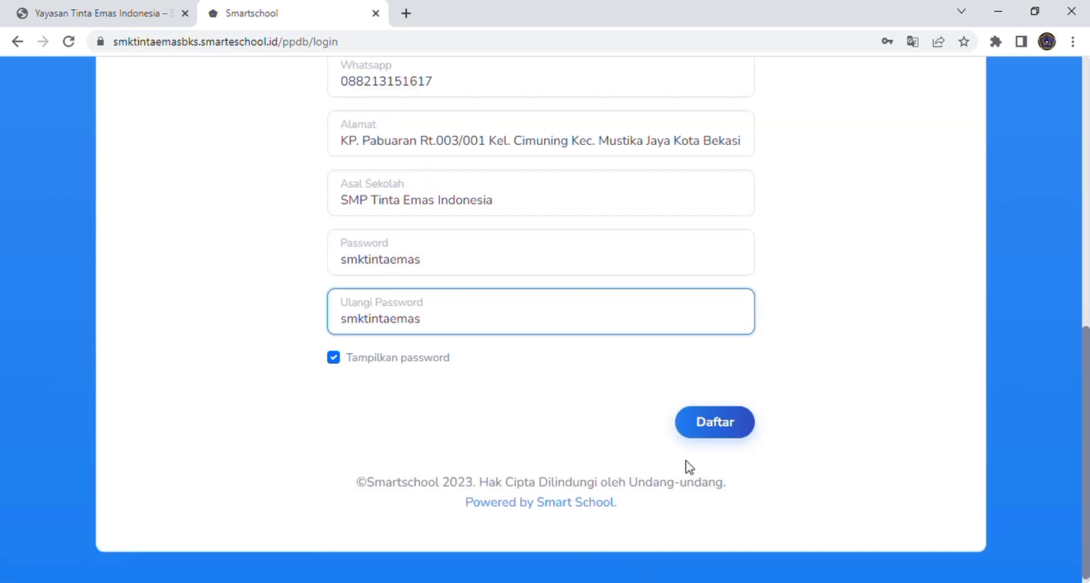
Step: Submit the registration and select the PEMBELIAN FORMULIR wave to reach the Rp150.000 fee page
click(728, 420)
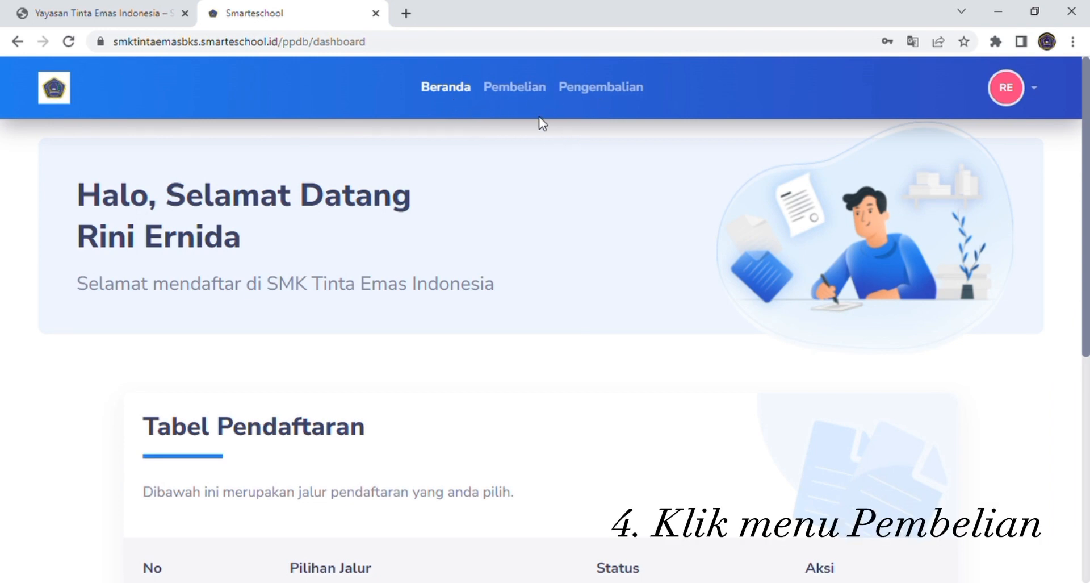
click(526, 103)
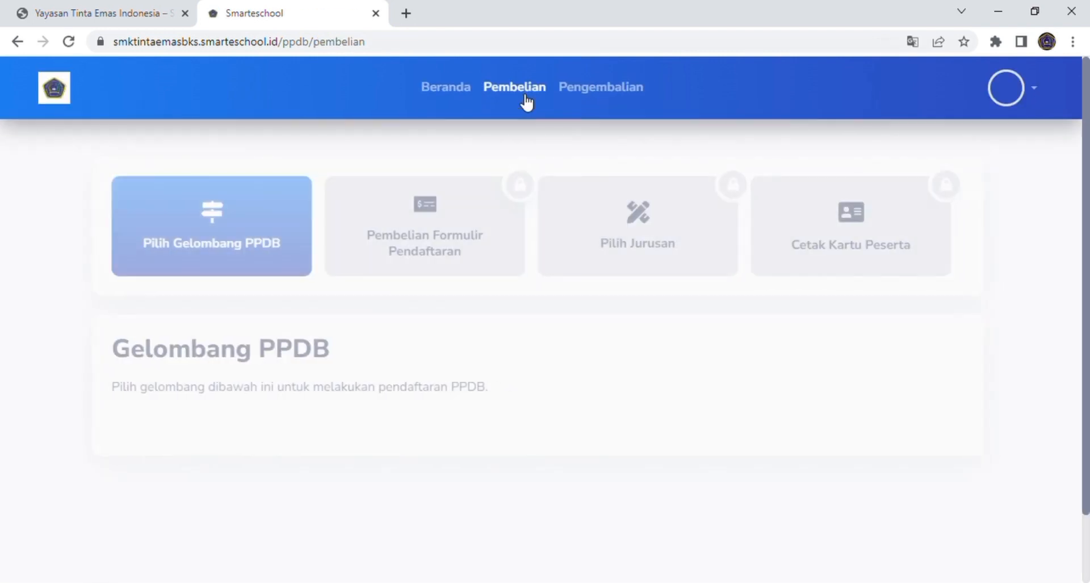
scroll(462, 160, down, 2)
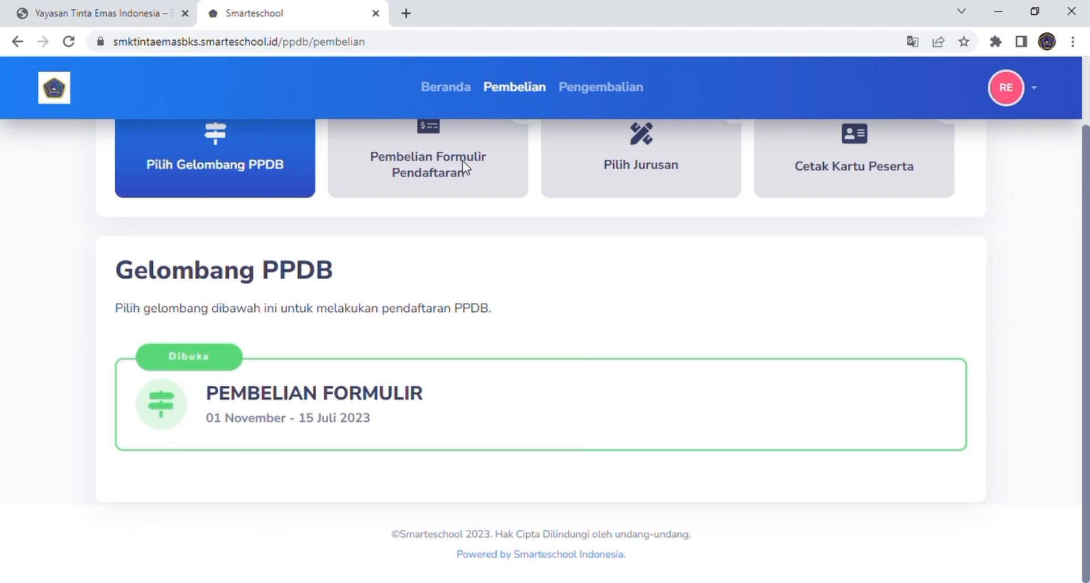
double_click(384, 393)
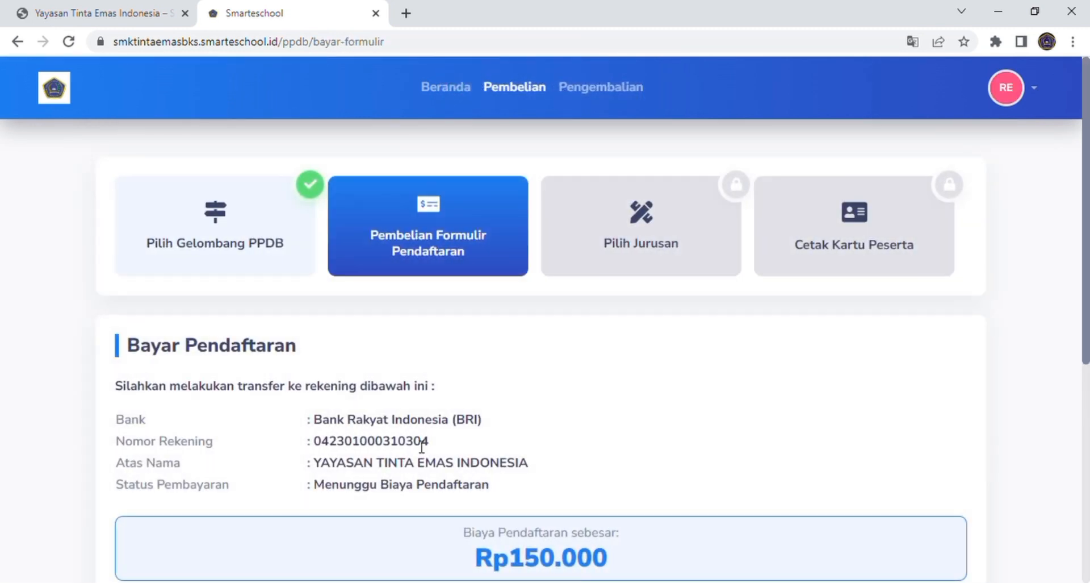
scroll(472, 415, down, 4)
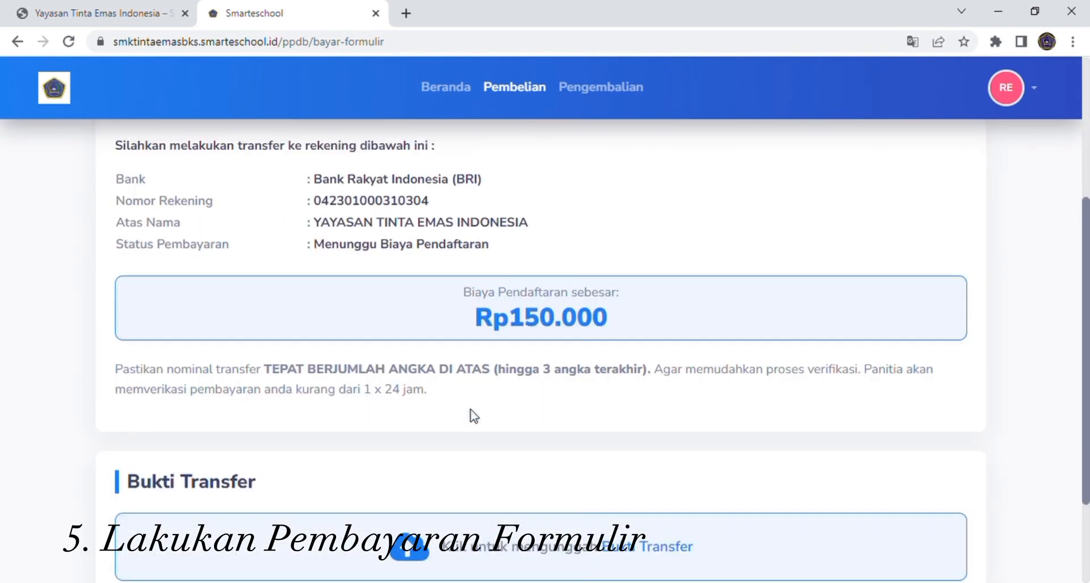
scroll(471, 415, down, 1)
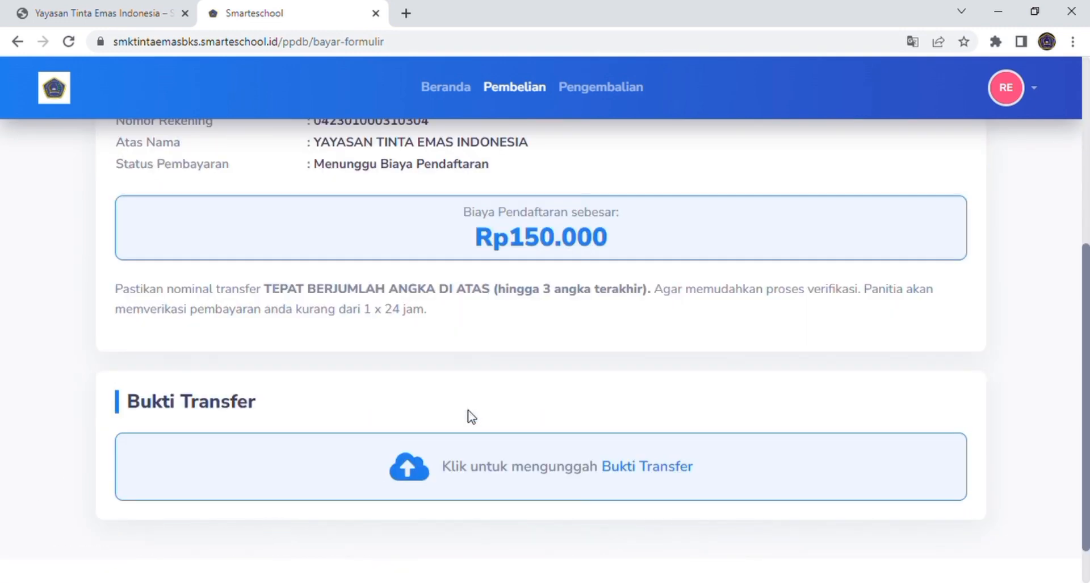
scroll(471, 416, down, 1)
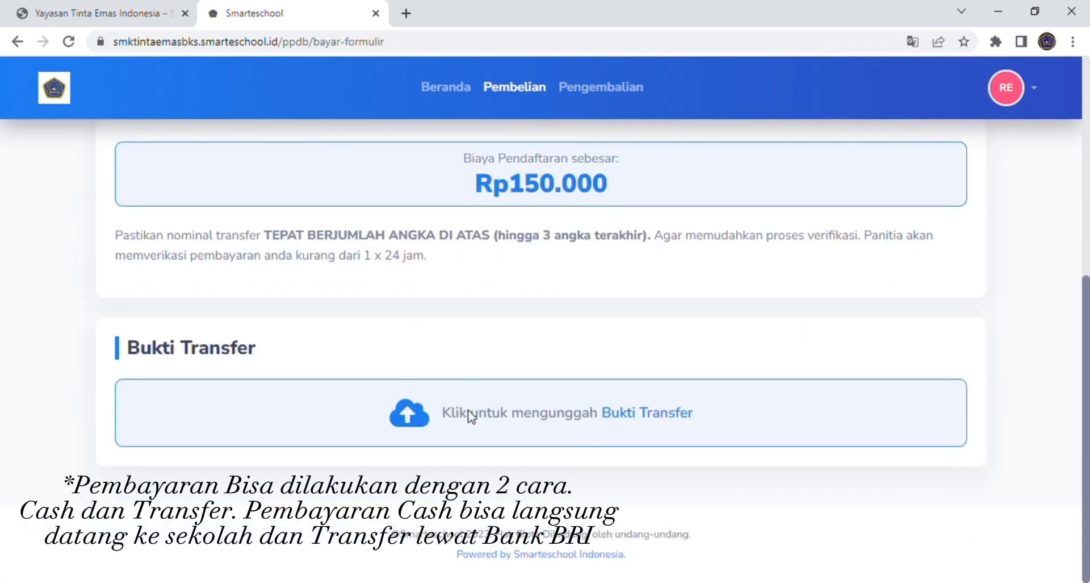
Step: Confirm a Cash payment with Nominal 150.000 and the receipt photo uploaded
click(653, 425)
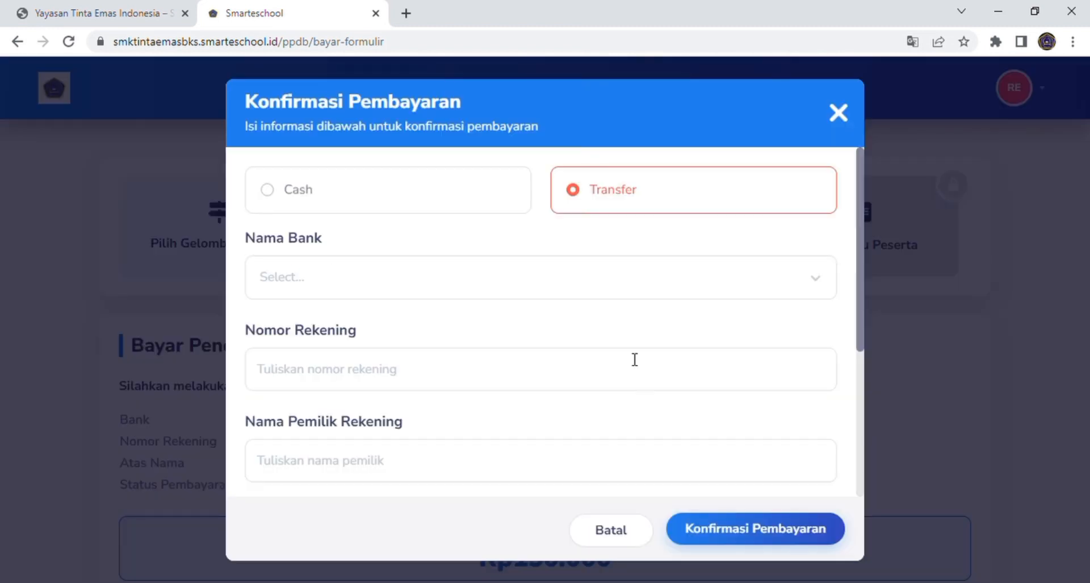
click(444, 197)
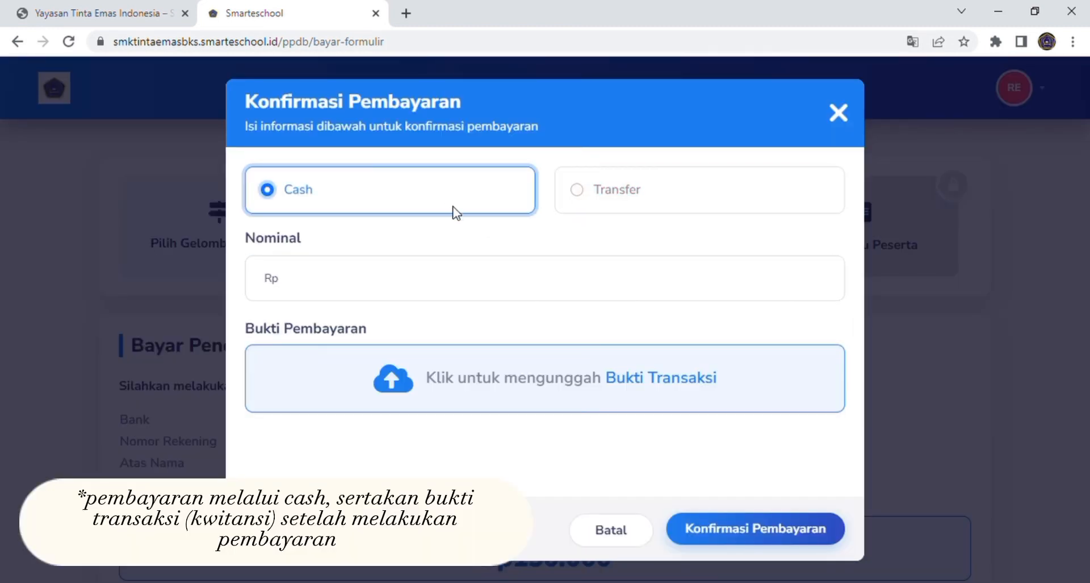
click(633, 203)
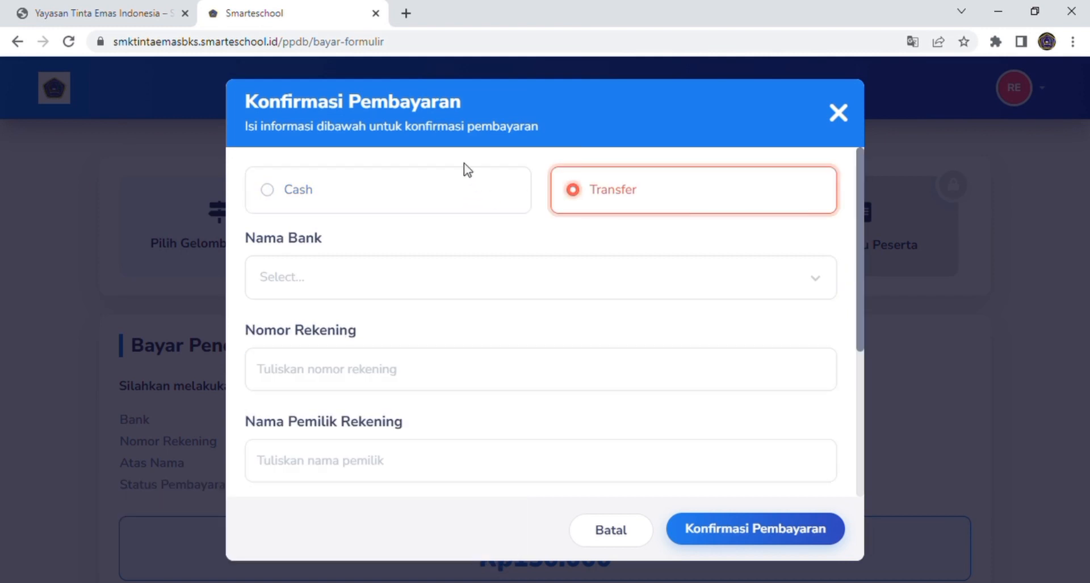
click(378, 203)
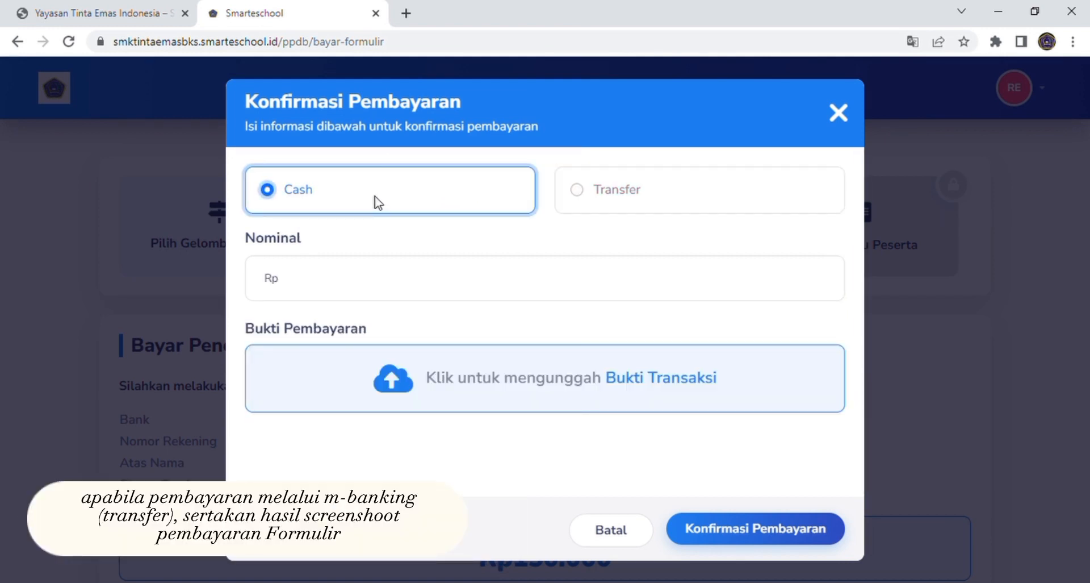
click(372, 277)
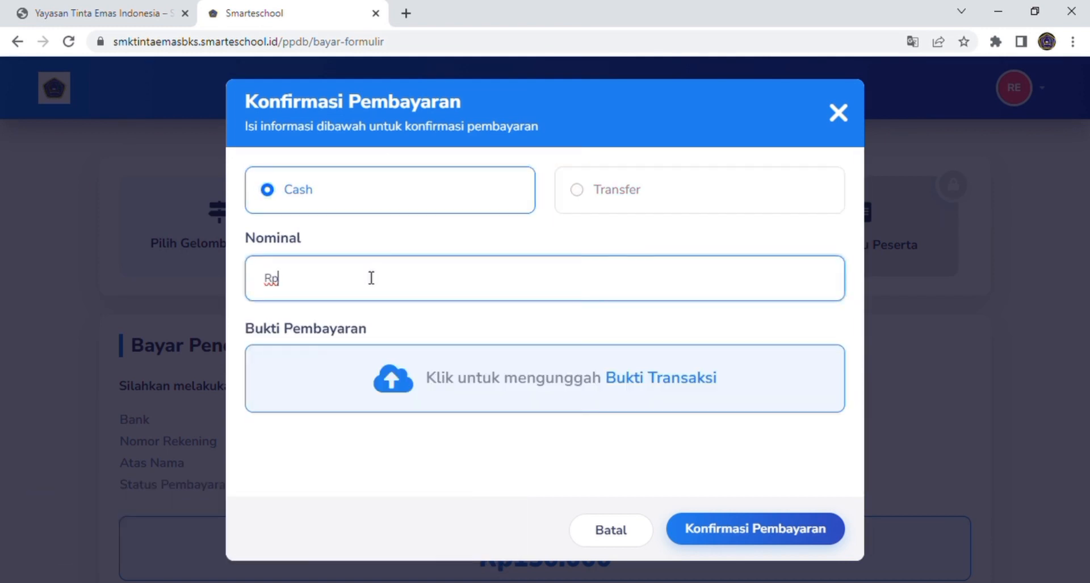
text(150.000)
click(629, 385)
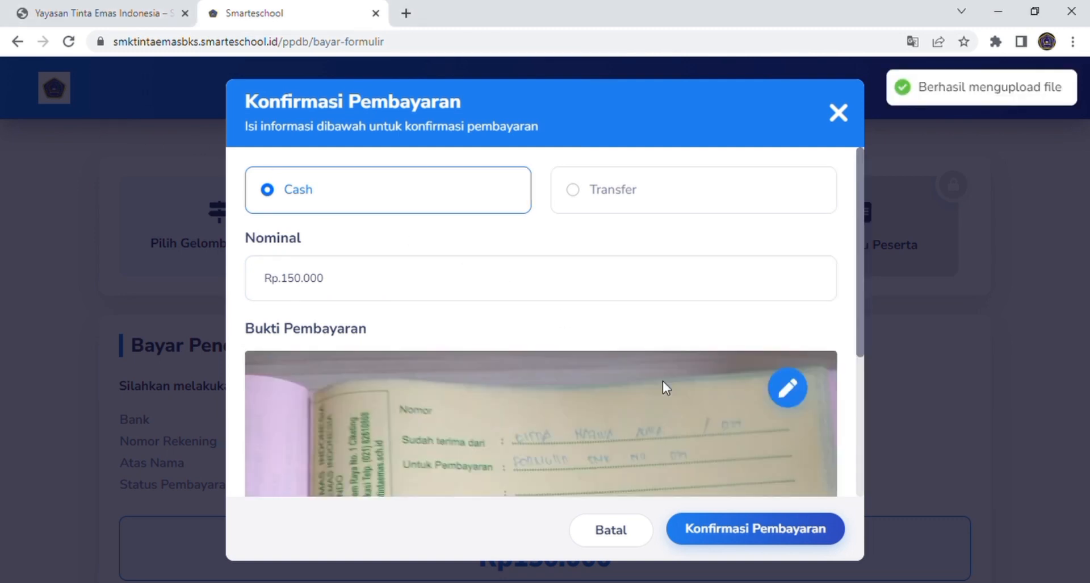
scroll(666, 388, down, 4)
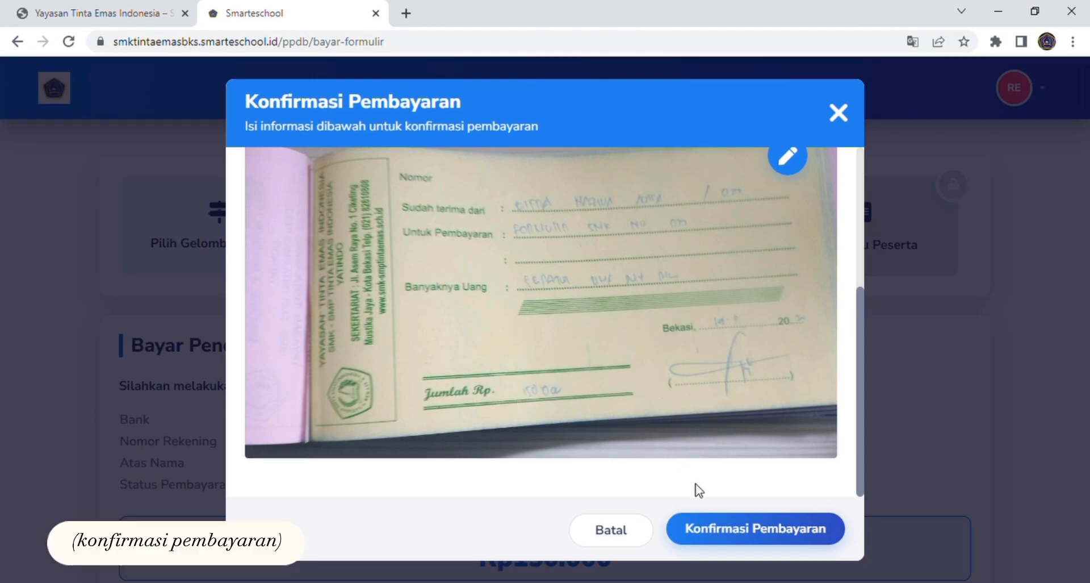
click(726, 533)
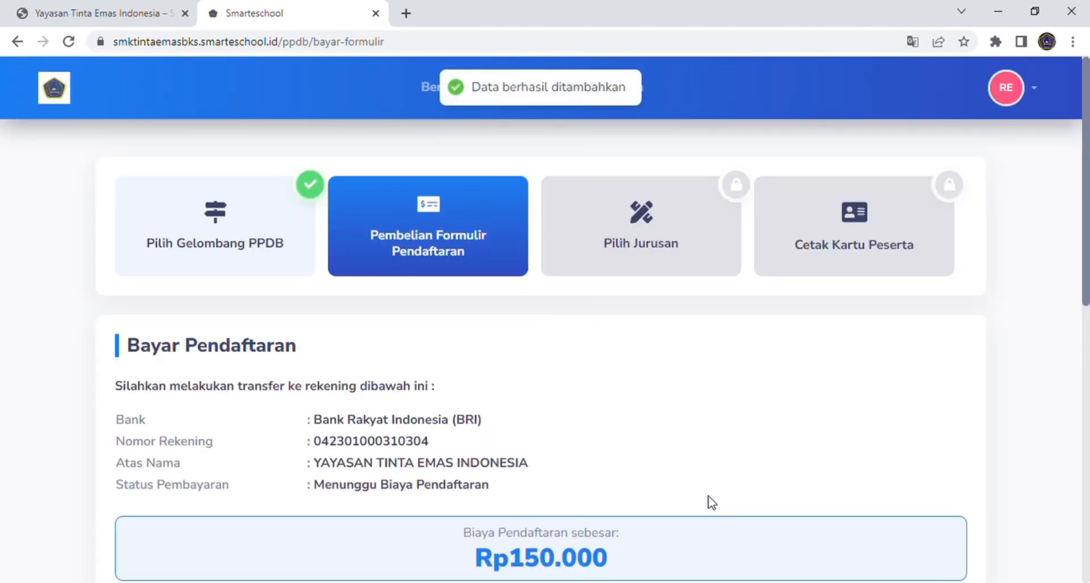
Step: Reload the page and check that the PEMBELIAN FORMULIR Rp150.000 cash payment reads Terkonfirmasi
scroll(708, 502, down, 6)
scroll(687, 474, down, 3)
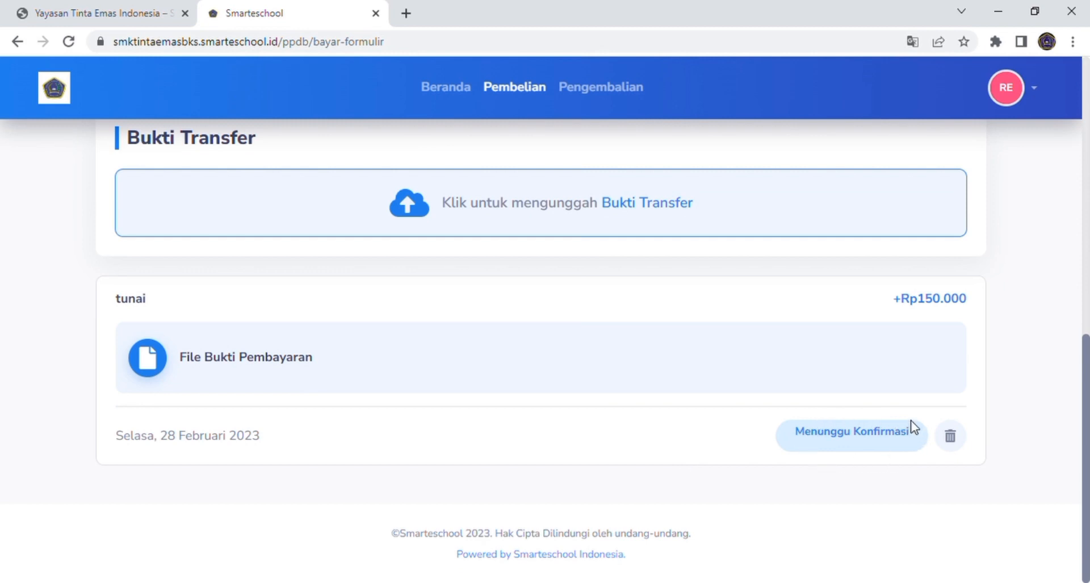
click(799, 50)
key(Return)
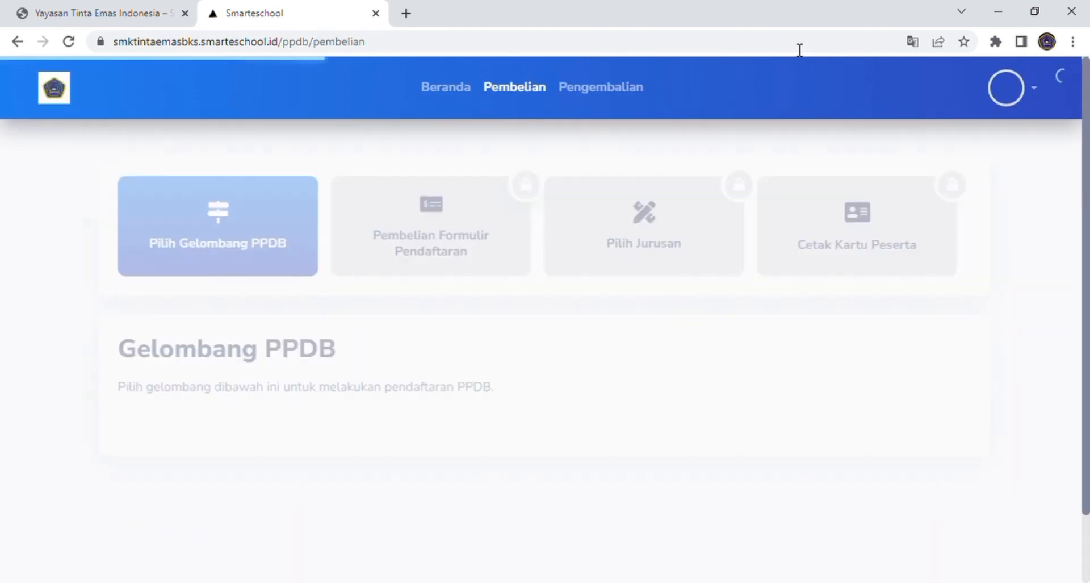
scroll(619, 279, down, 4)
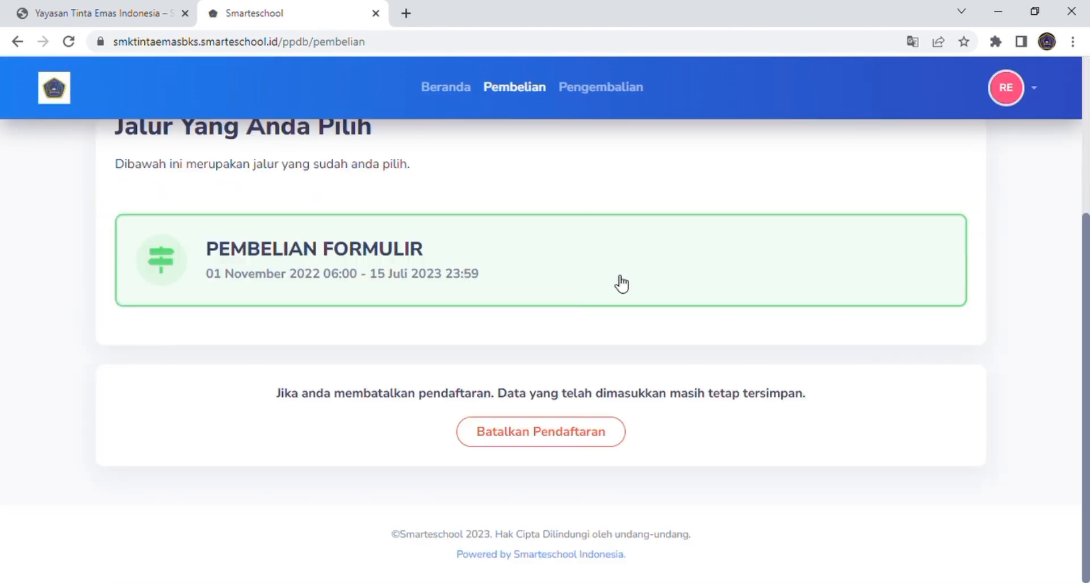
click(406, 254)
scroll(406, 255, down, 4)
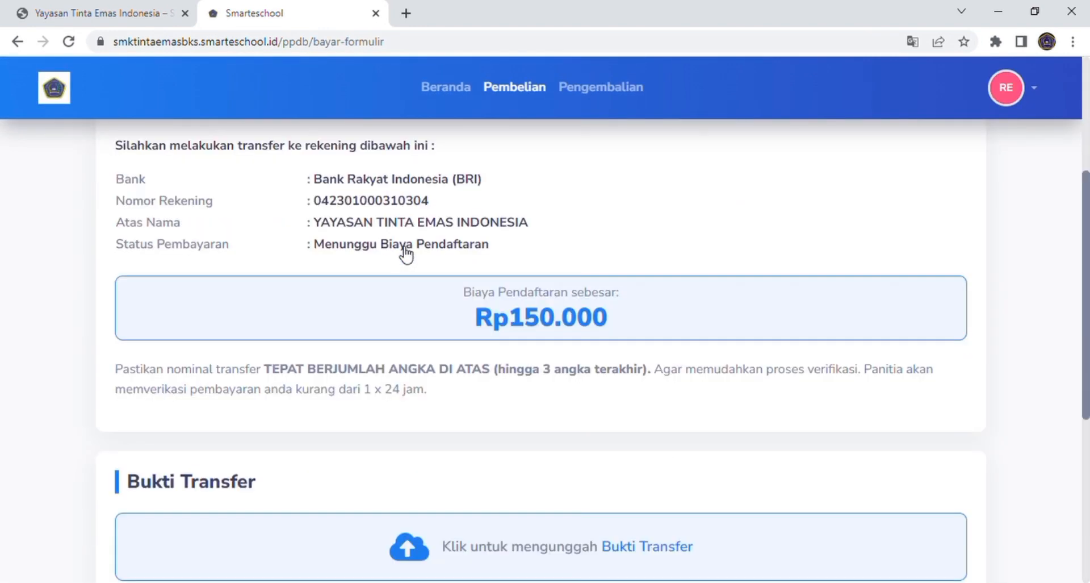
scroll(406, 254, down, 6)
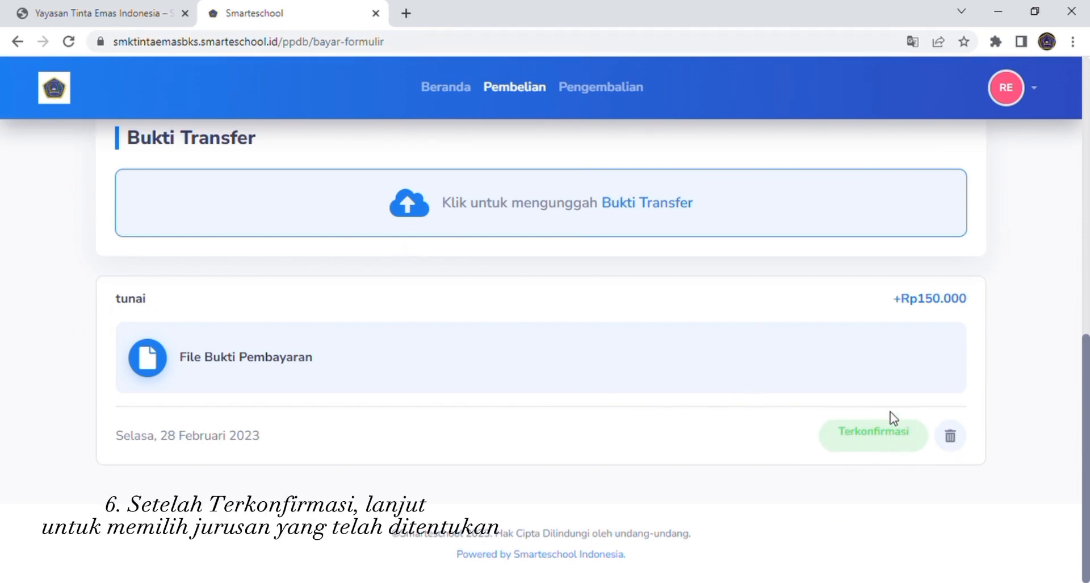
scroll(812, 402, up, 10)
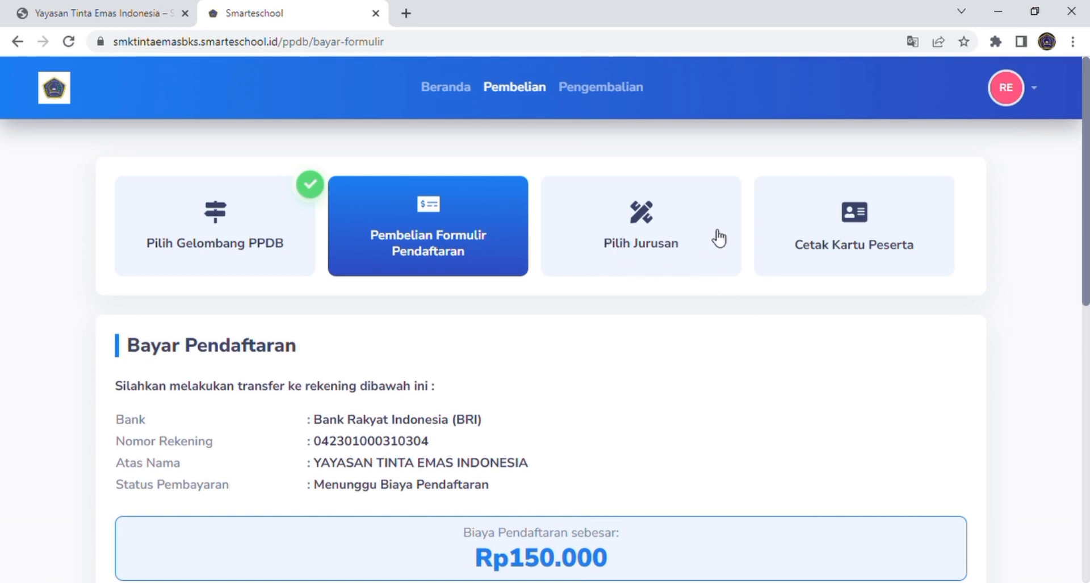
Step: Save Teknik Elektro first and Teknik Komputer Jaringan Dan Telekomunikasi second, then continue to Cetak Kartu Peserta
click(650, 234)
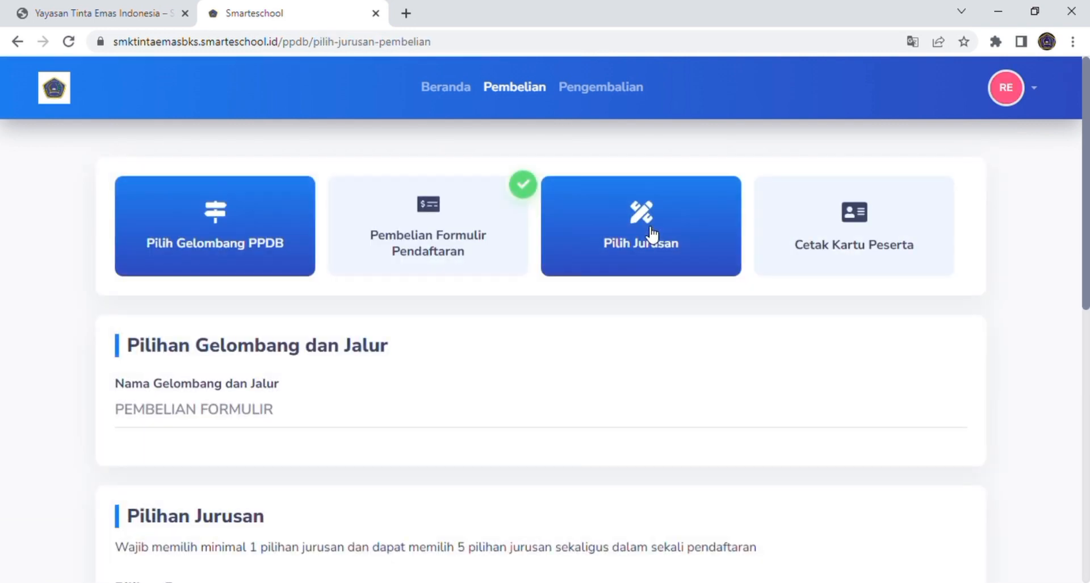
scroll(585, 352, down, 4)
scroll(577, 362, down, 1)
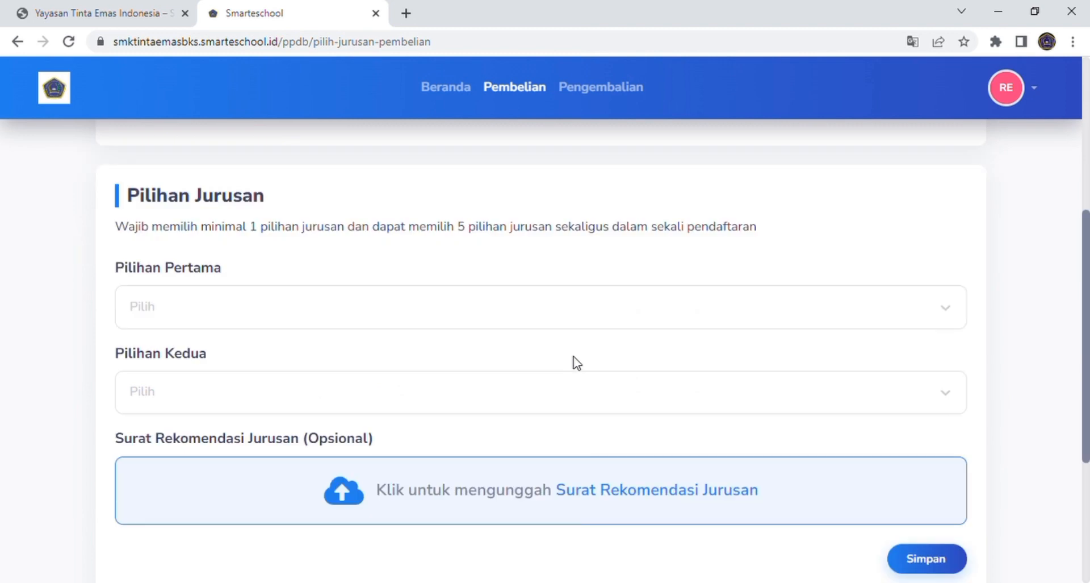
click(653, 315)
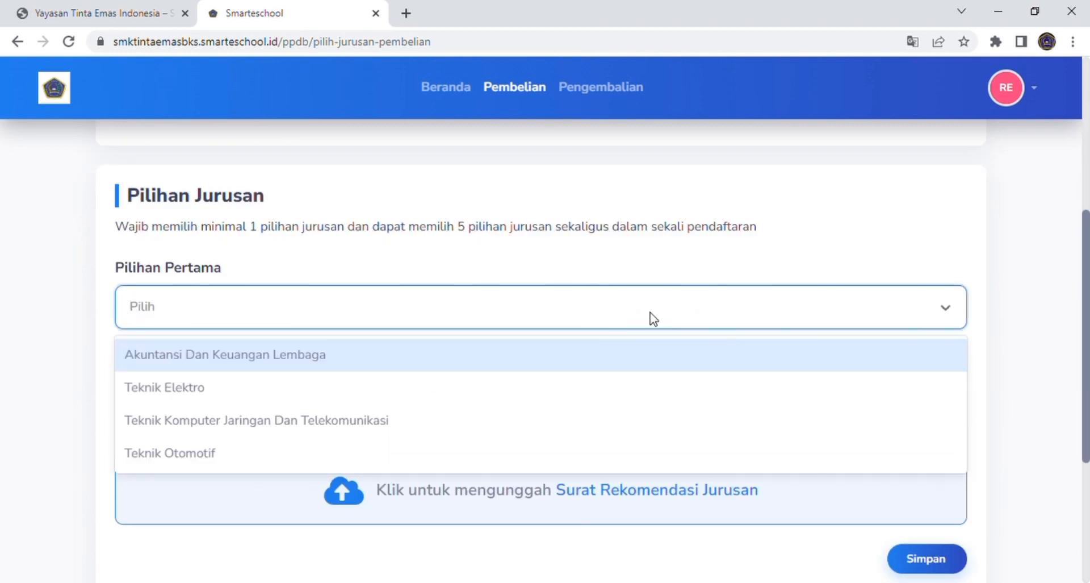
click(617, 388)
scroll(624, 395, down, 1)
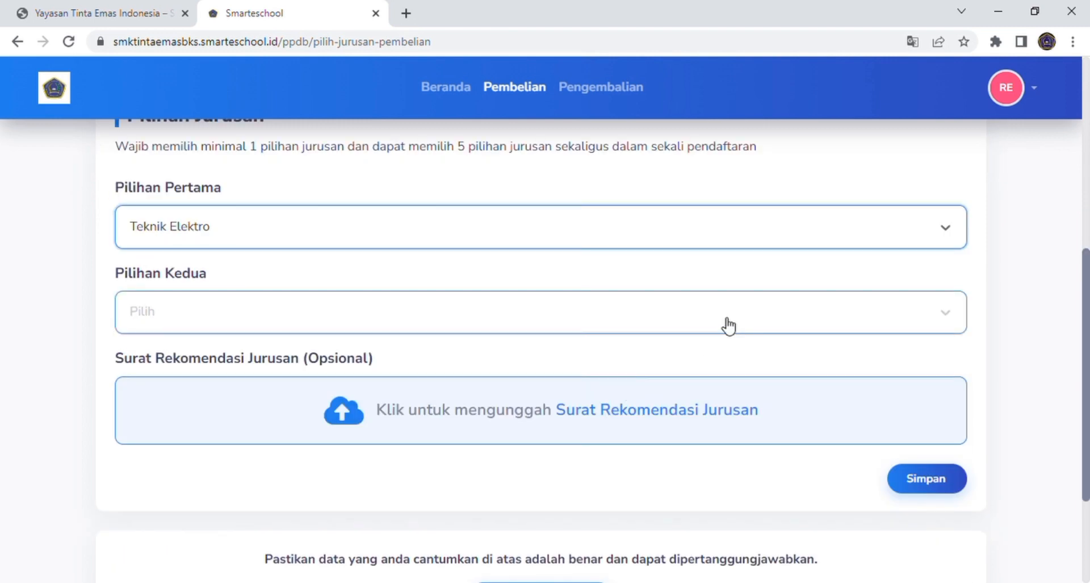
click(728, 326)
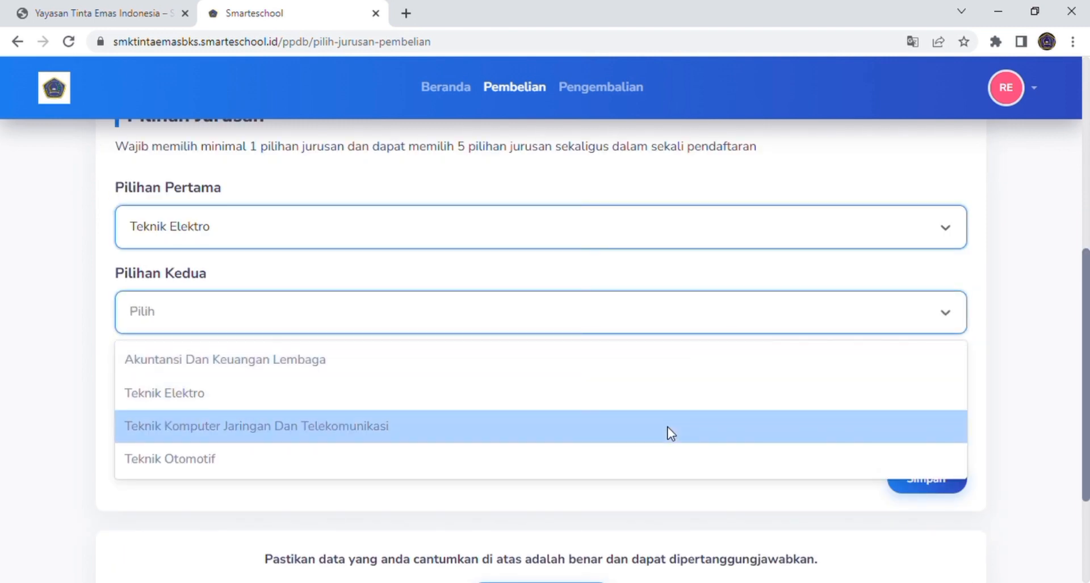
click(670, 433)
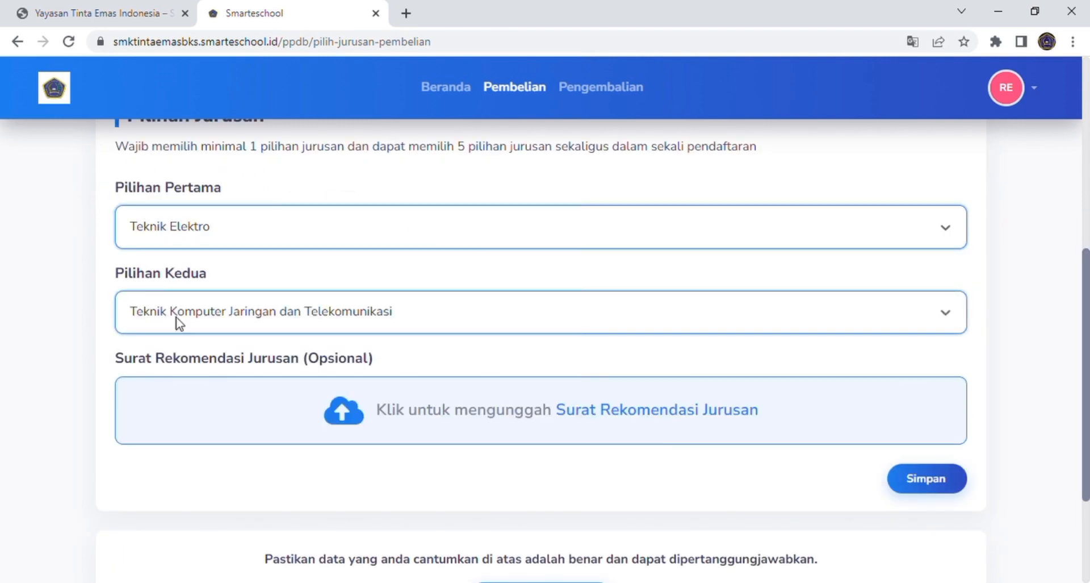
scroll(641, 452, down, 2)
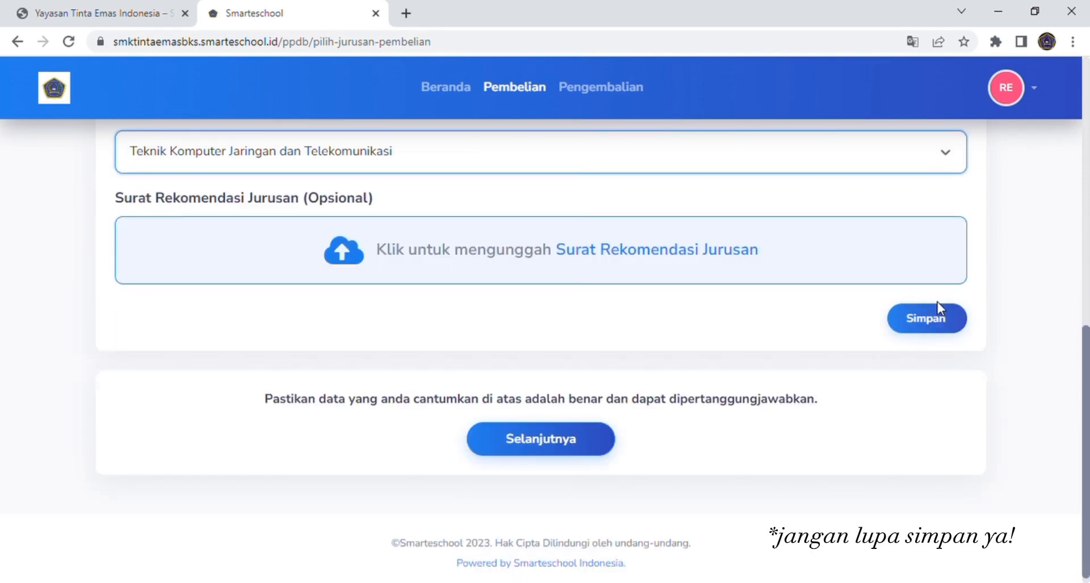
click(937, 319)
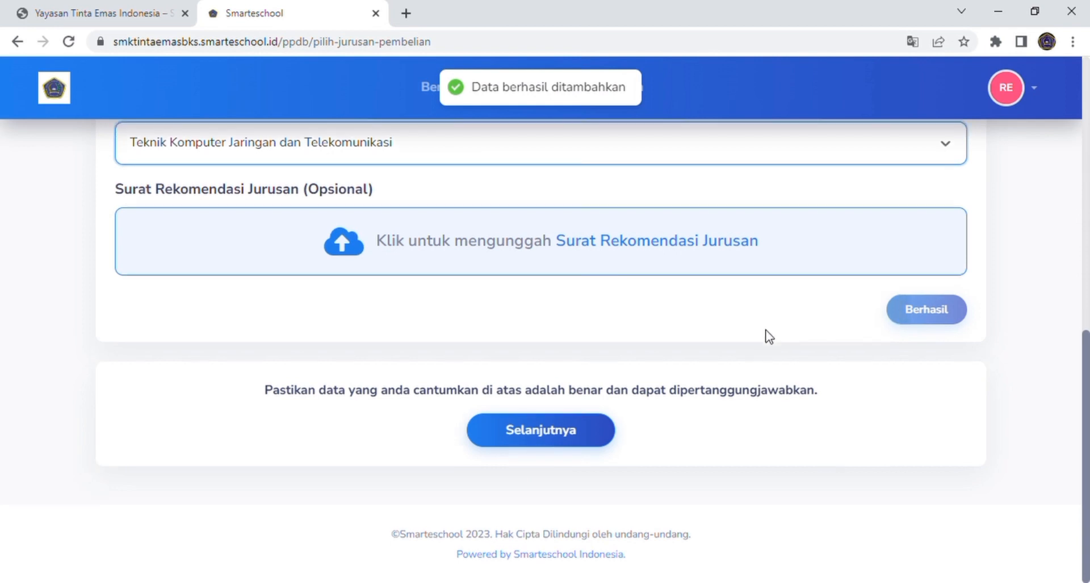
click(613, 445)
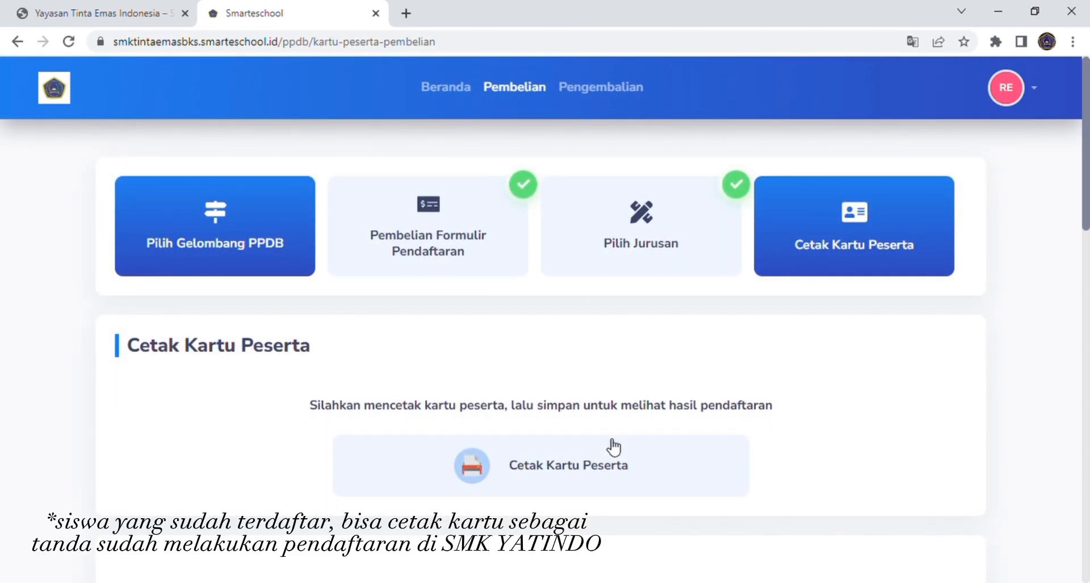
scroll(613, 446, down, 9)
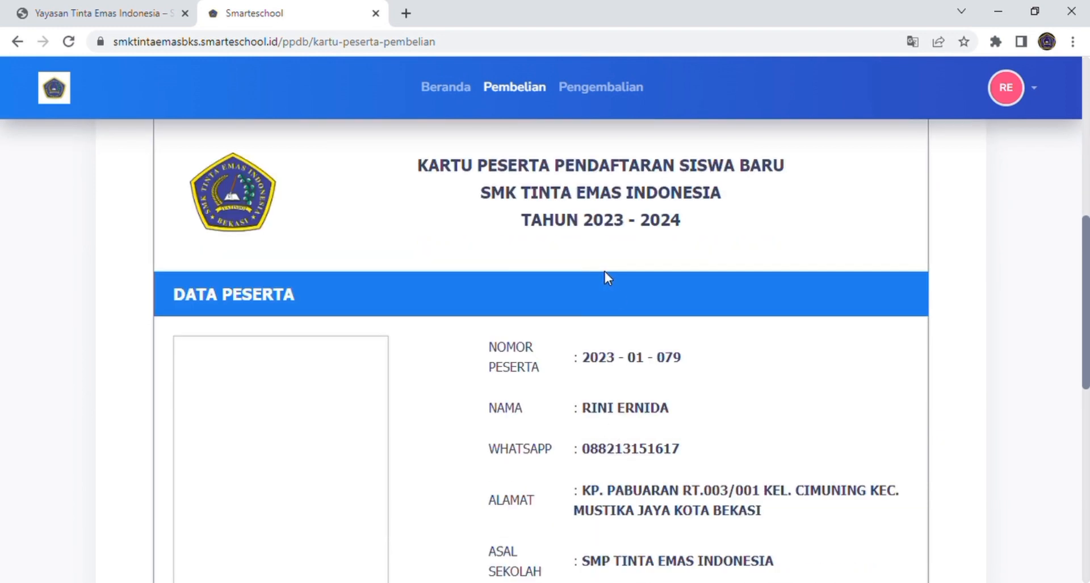
scroll(606, 271, up, 1)
scroll(612, 278, down, 4)
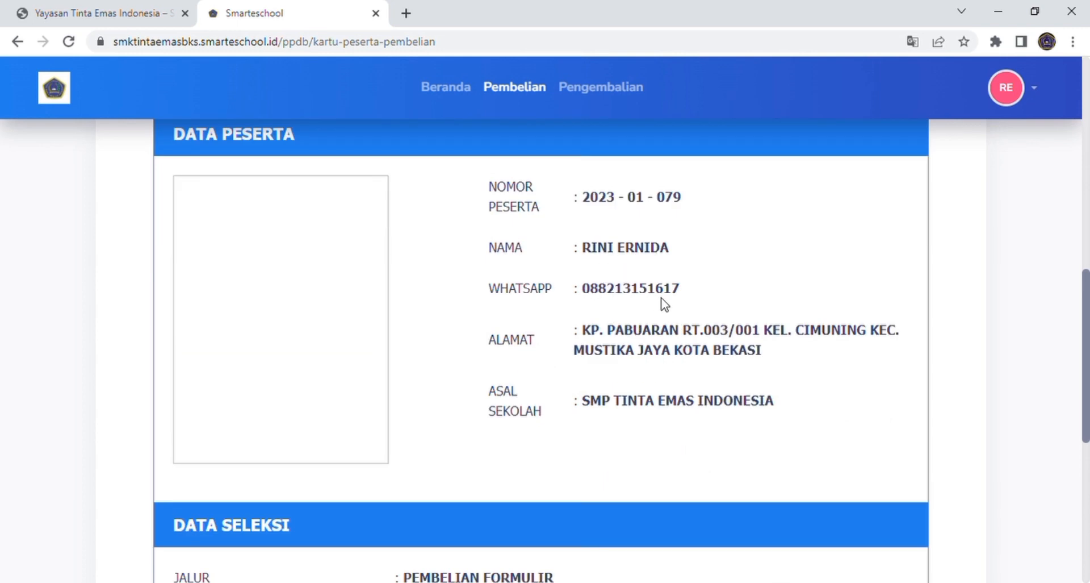
scroll(664, 305, down, 5)
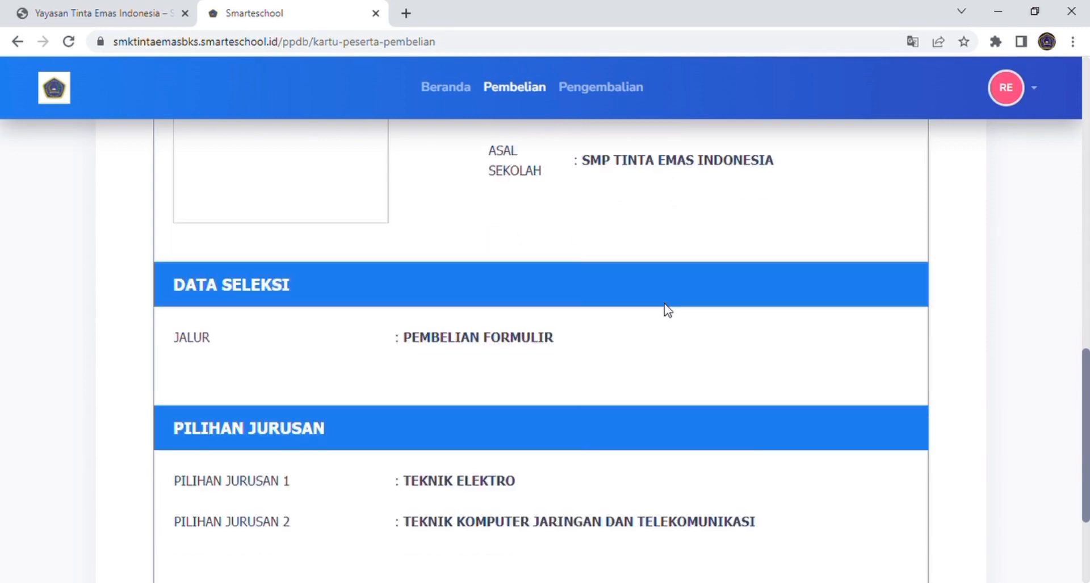
scroll(664, 304, down, 2)
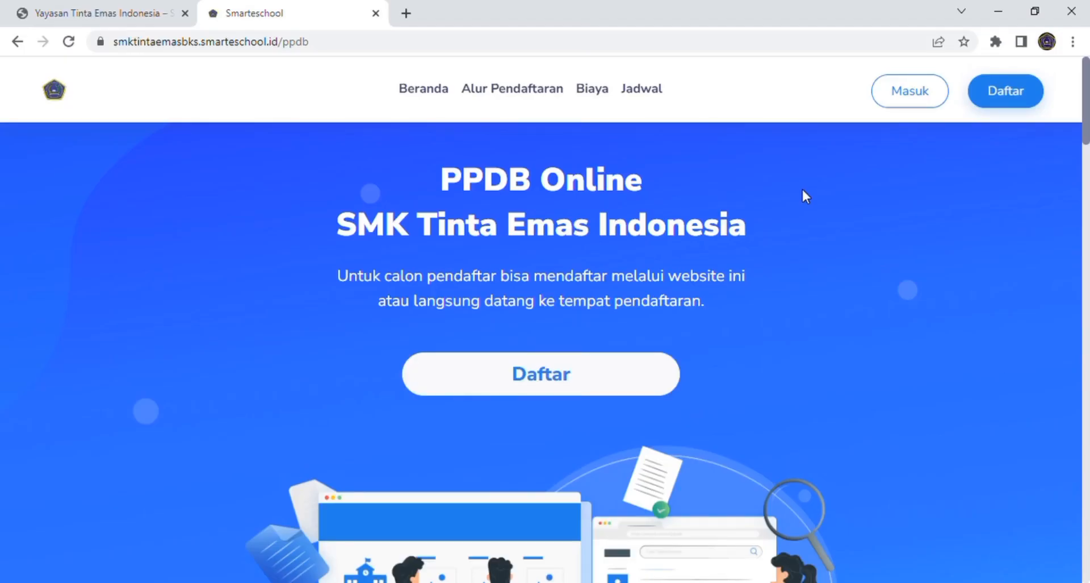
Step: Log back in with the applicant's WhatsApp number and account password
click(929, 109)
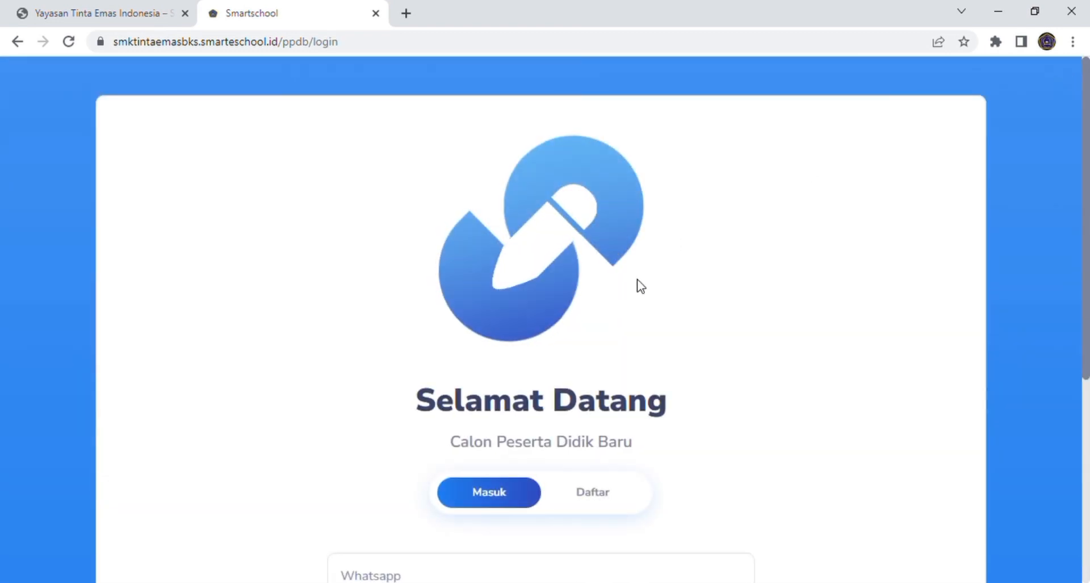
scroll(591, 377, down, 5)
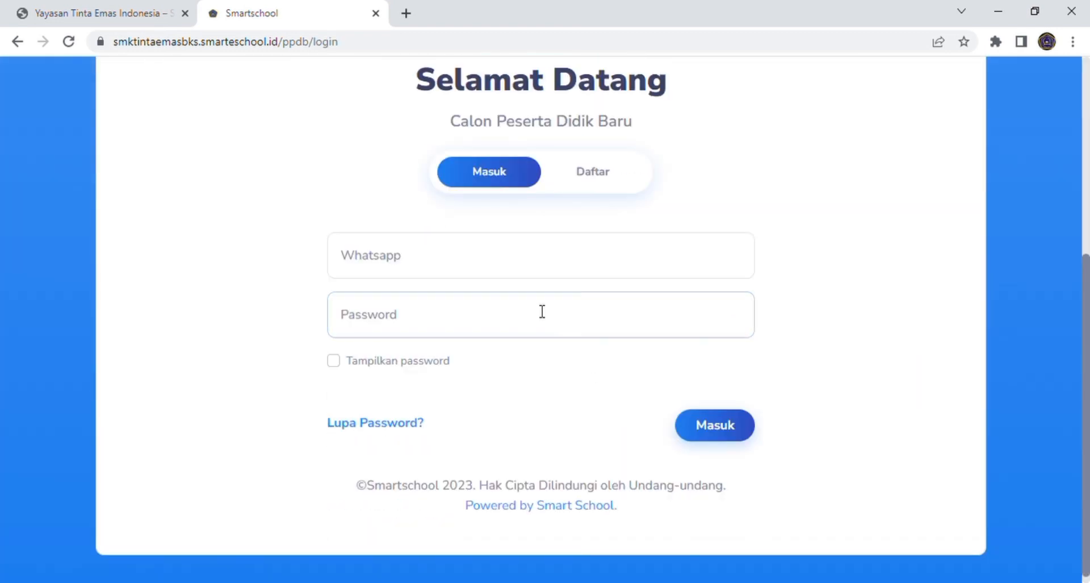
click(417, 260)
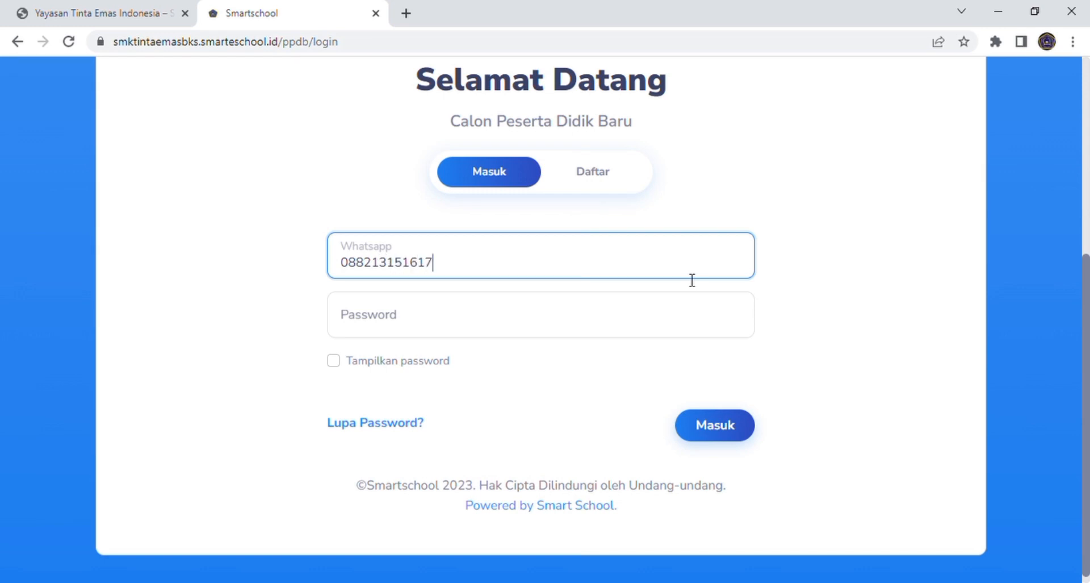
click(650, 315)
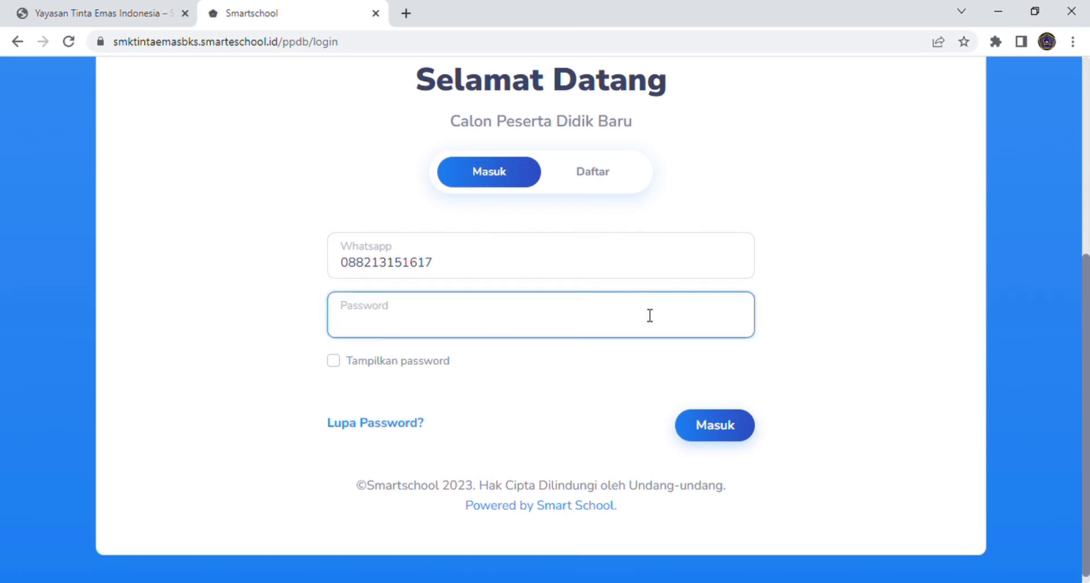
click(363, 361)
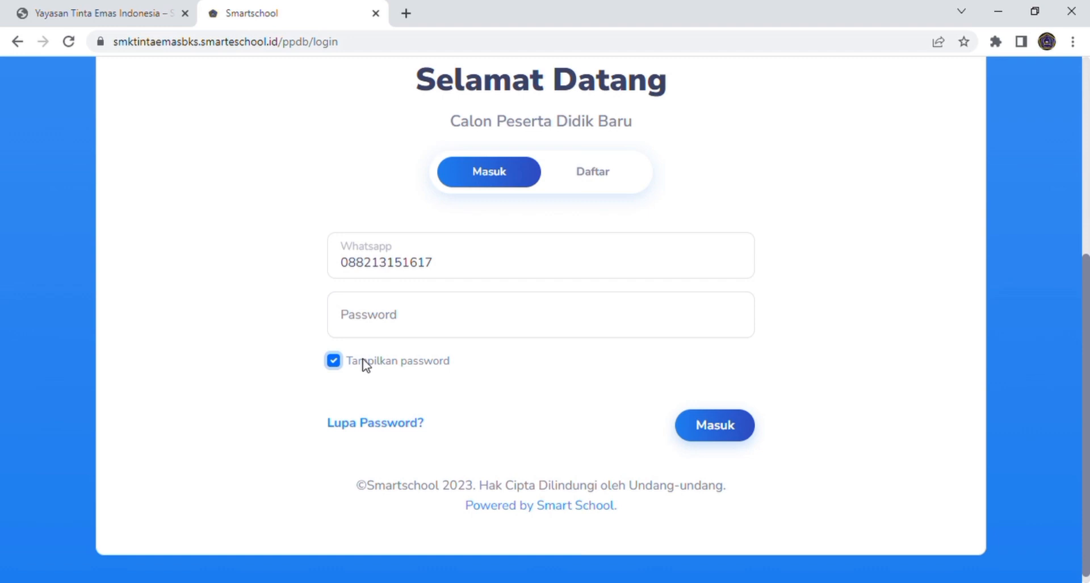
click(389, 335)
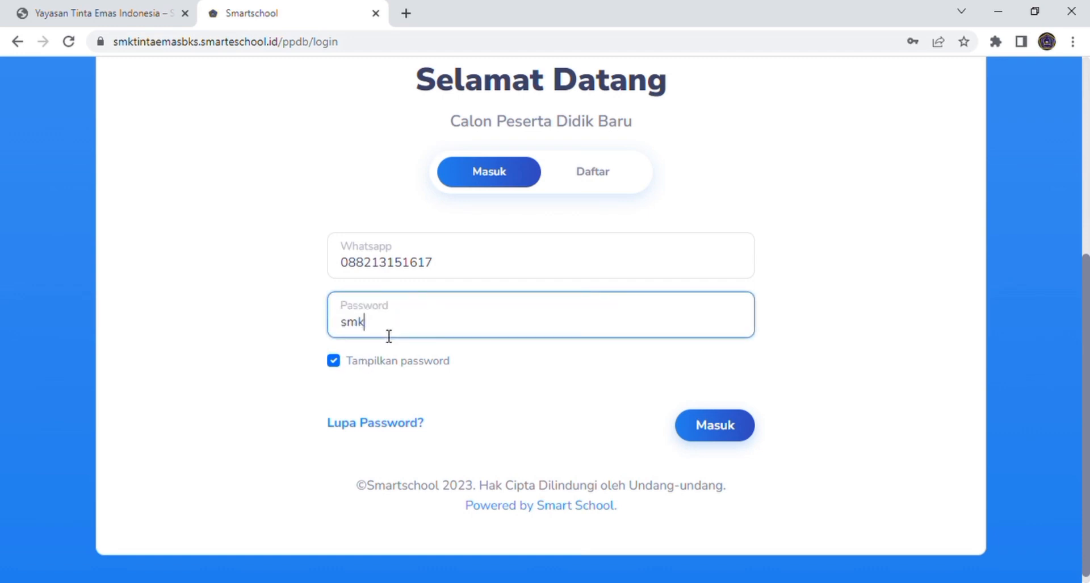
text(emas)
scroll(404, 351, down, 1)
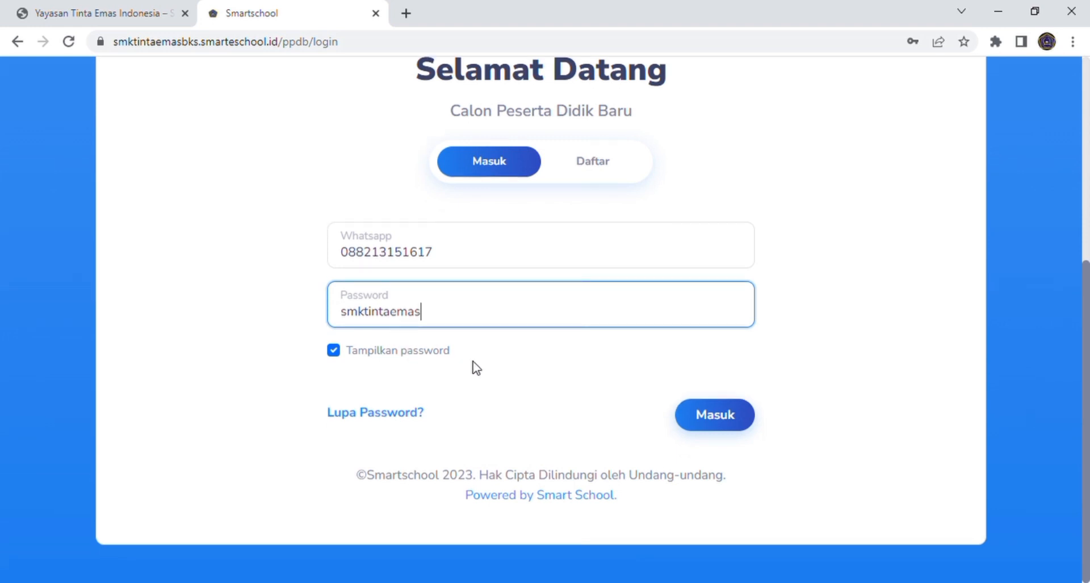
click(710, 429)
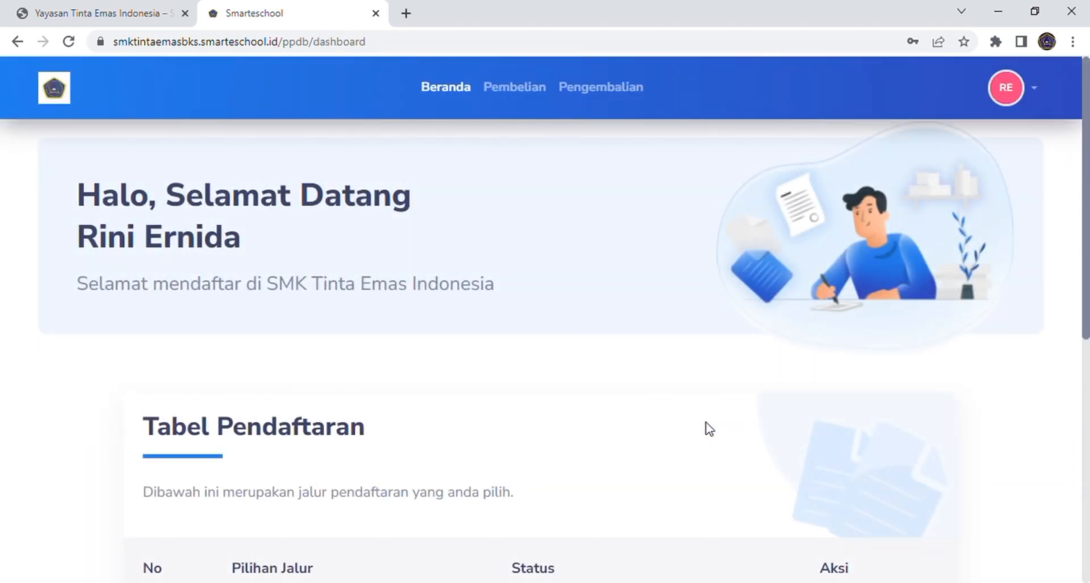
Step: Pick the PENGEMBALIAN FORMULIR REGULER GEL.1 path and go to its Rp2.950.000 Bayar Pendaftaran page
click(591, 91)
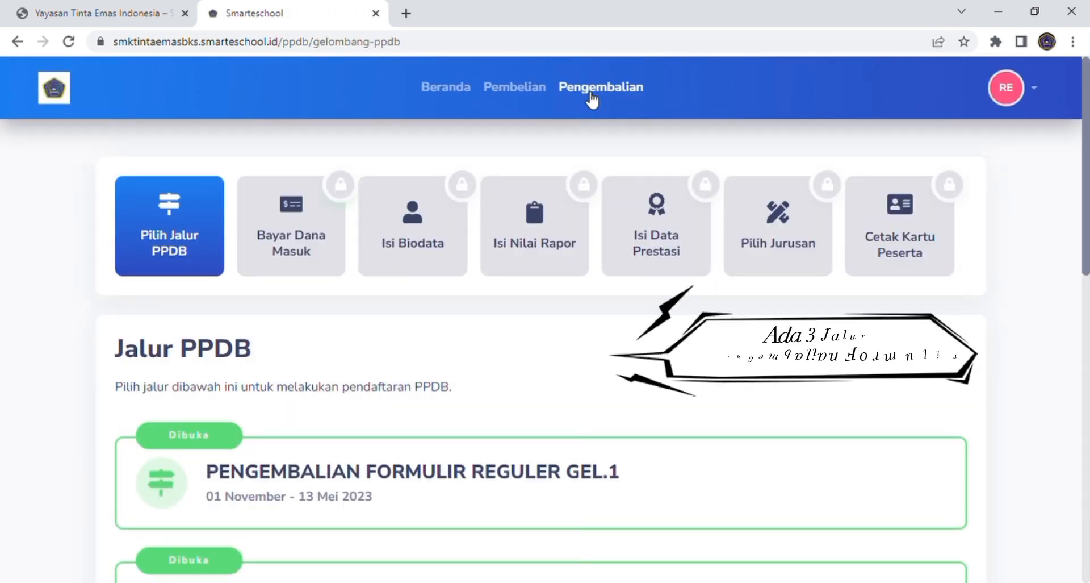
scroll(521, 398, down, 1)
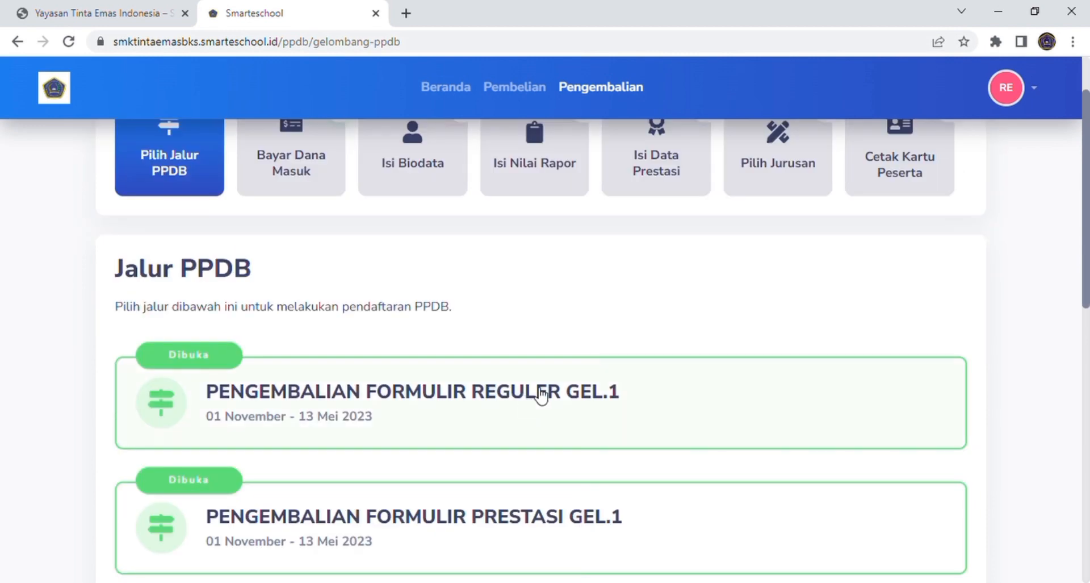
scroll(594, 431, down, 1)
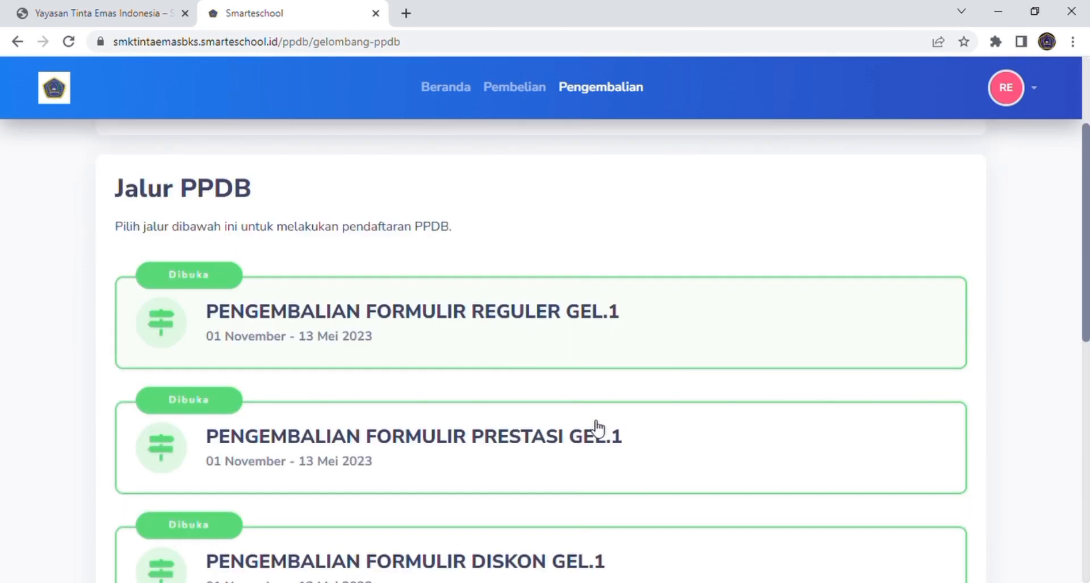
scroll(573, 462, down, 2)
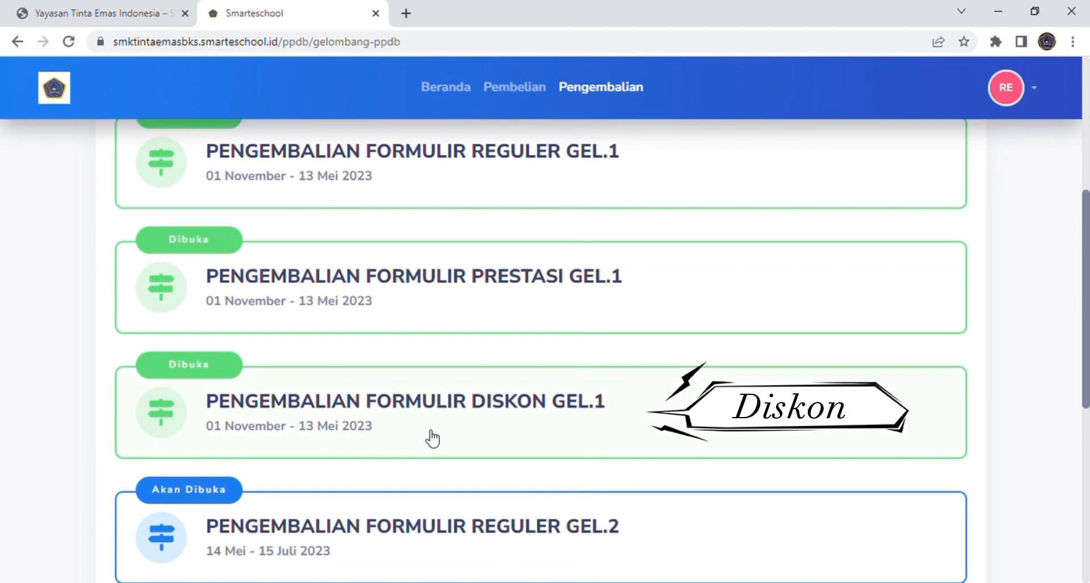
scroll(653, 429, up, 3)
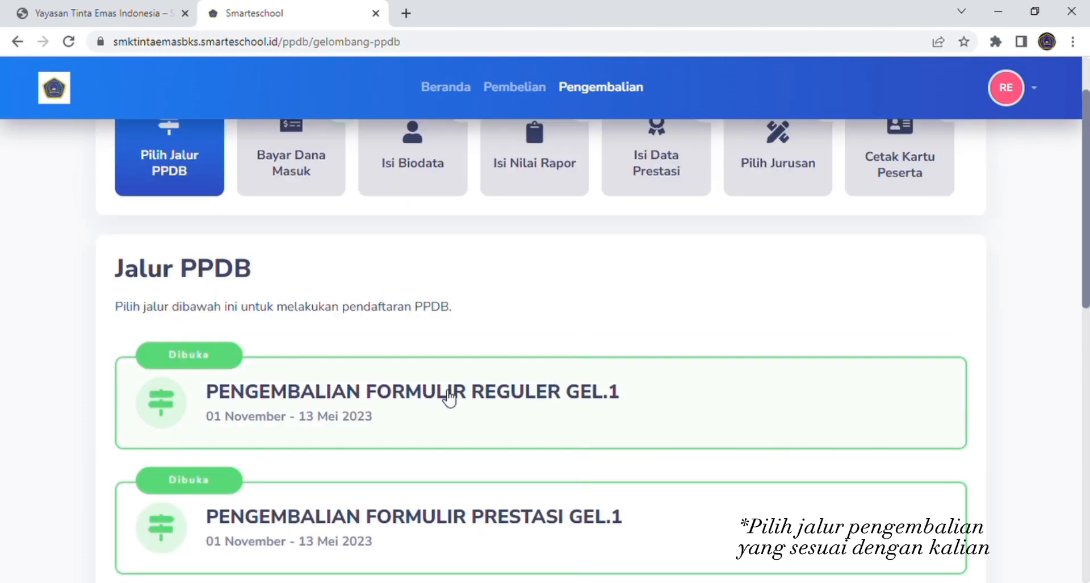
click(447, 400)
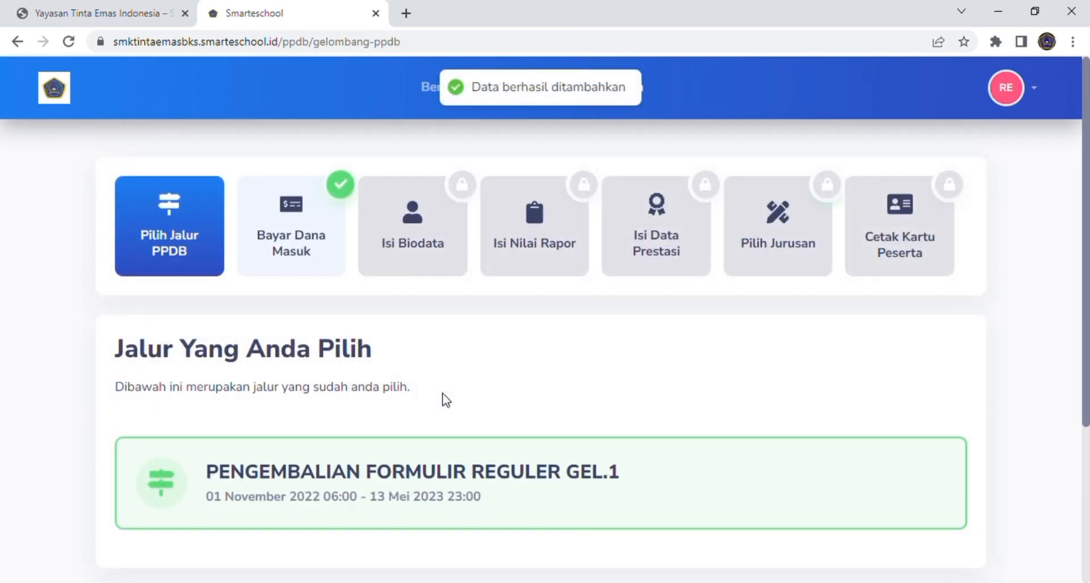
scroll(443, 393, down, 1)
click(444, 392)
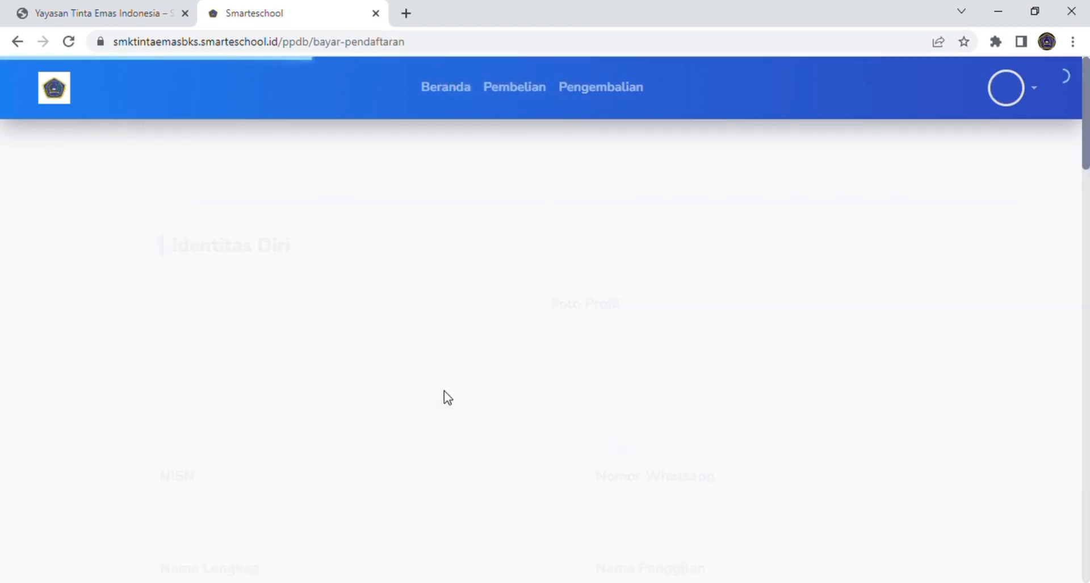
scroll(444, 392, down, 3)
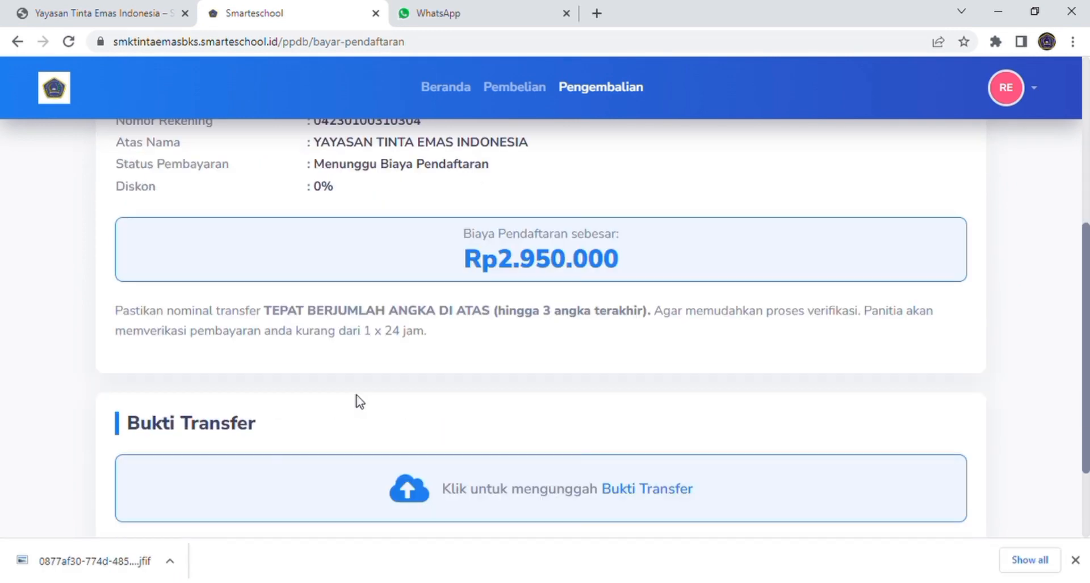
scroll(358, 398, down, 3)
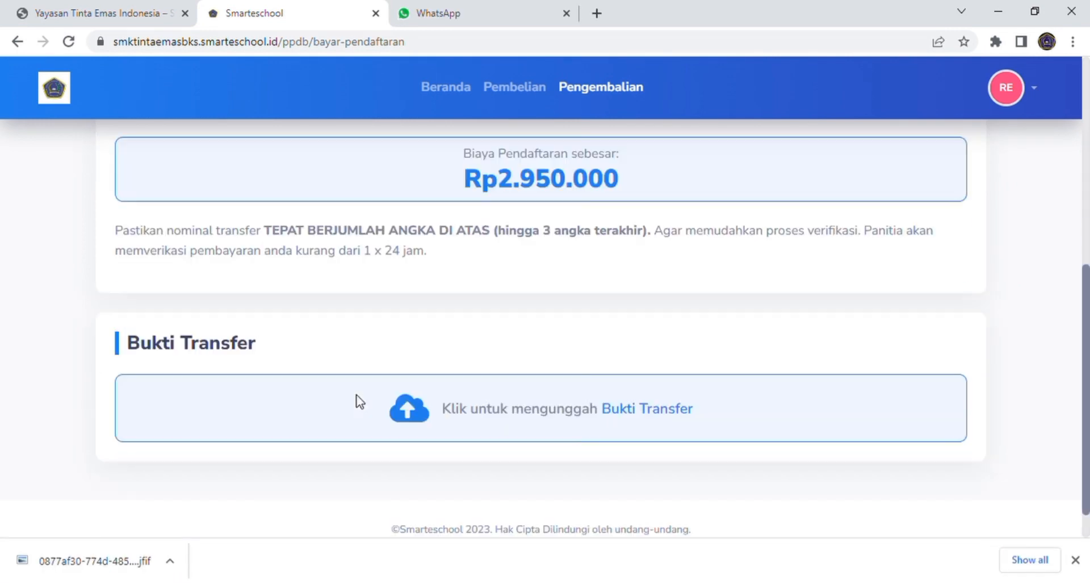
Step: Confirm a Cash payment with Nominal 950.000 and the receipt photo attached
click(648, 376)
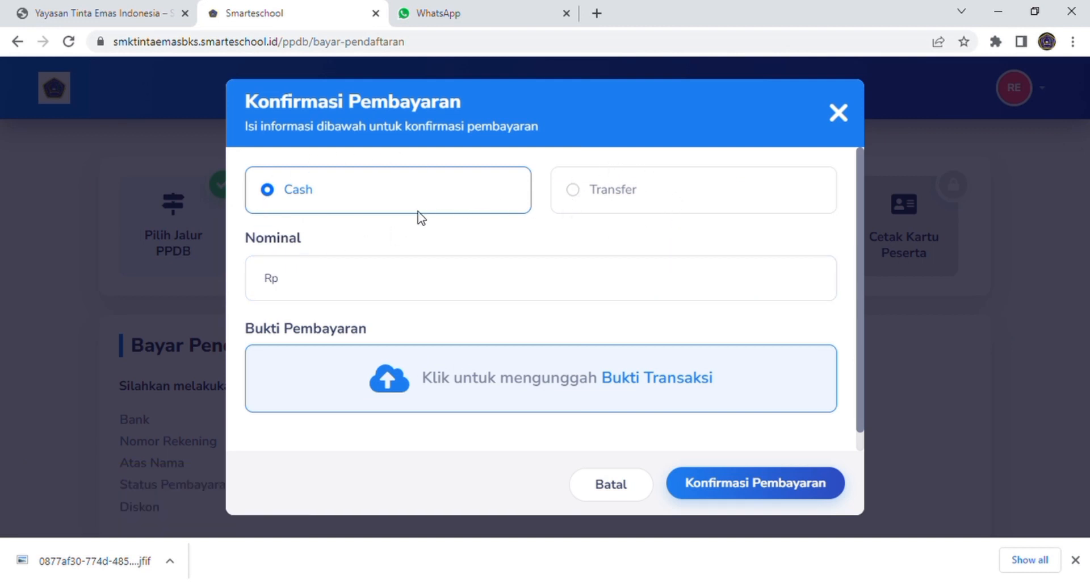
click(397, 283)
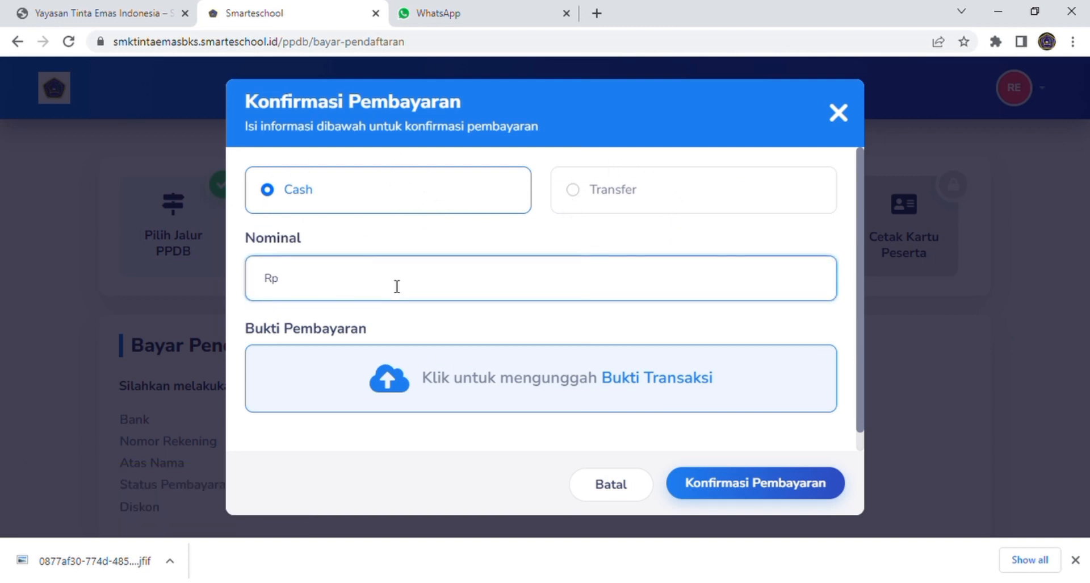
text(950.000)
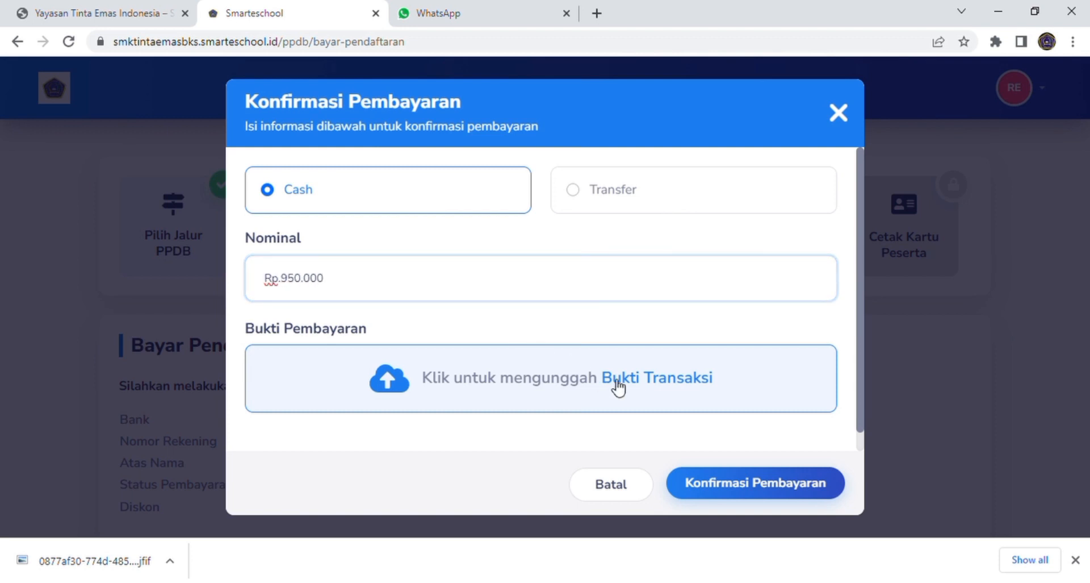
click(646, 388)
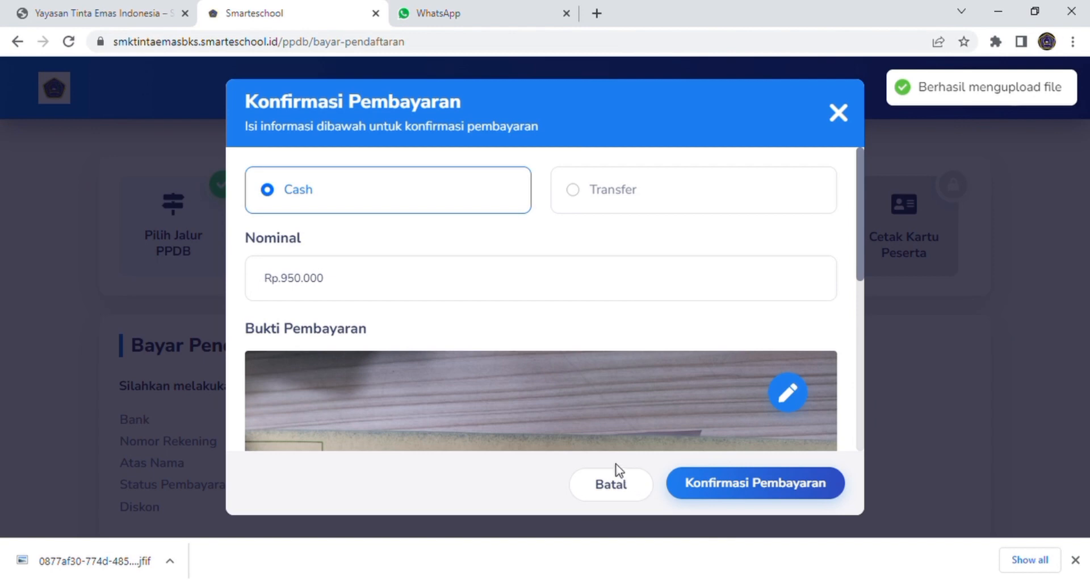
scroll(594, 414, down, 5)
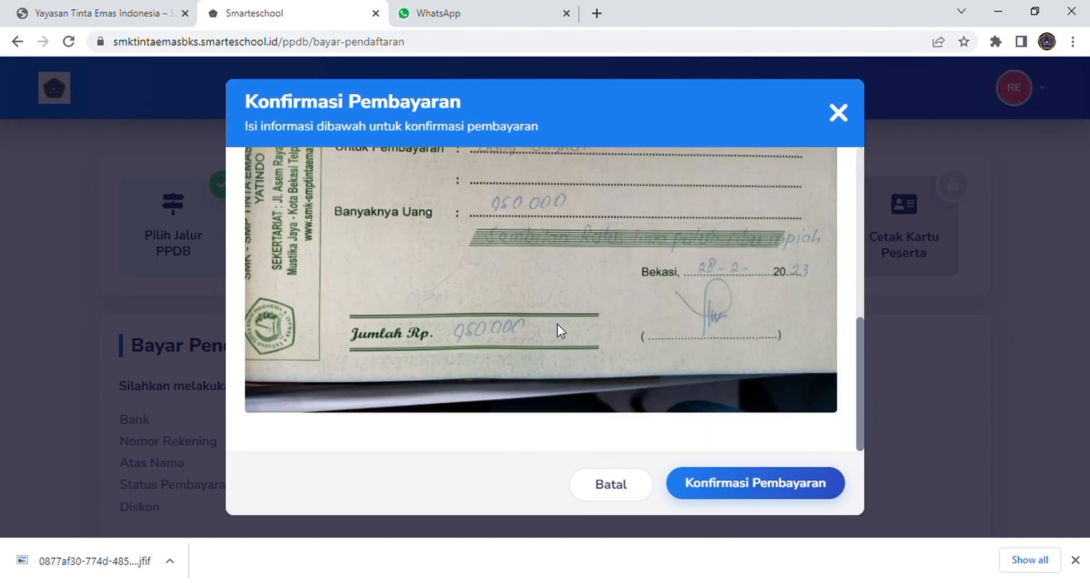
click(756, 486)
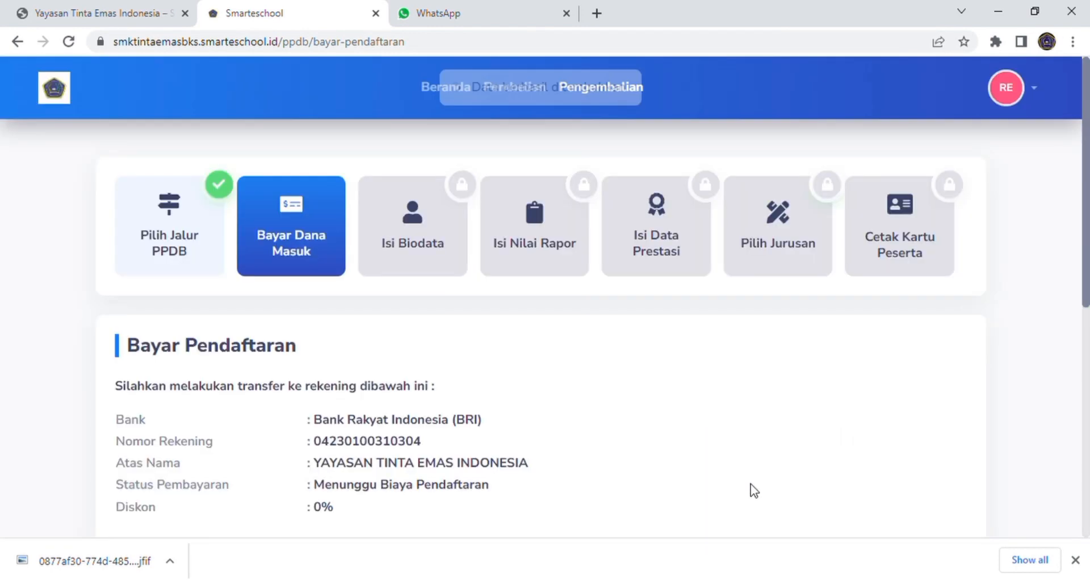
Step: Reopen the chosen REGULER GEL.1 path and return to its payment page
scroll(710, 441, down, 1)
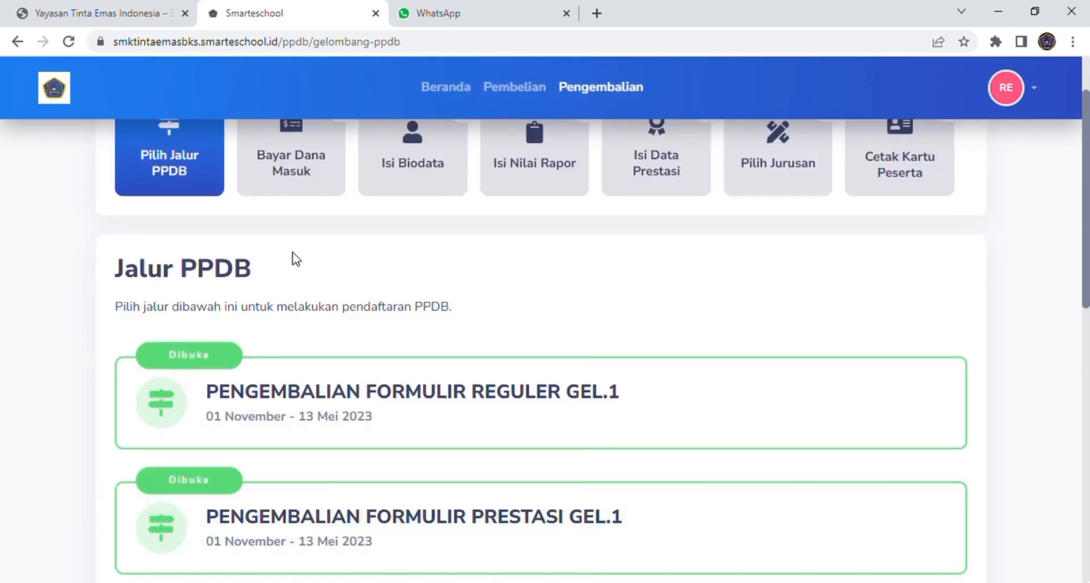
scroll(336, 238, down, 1)
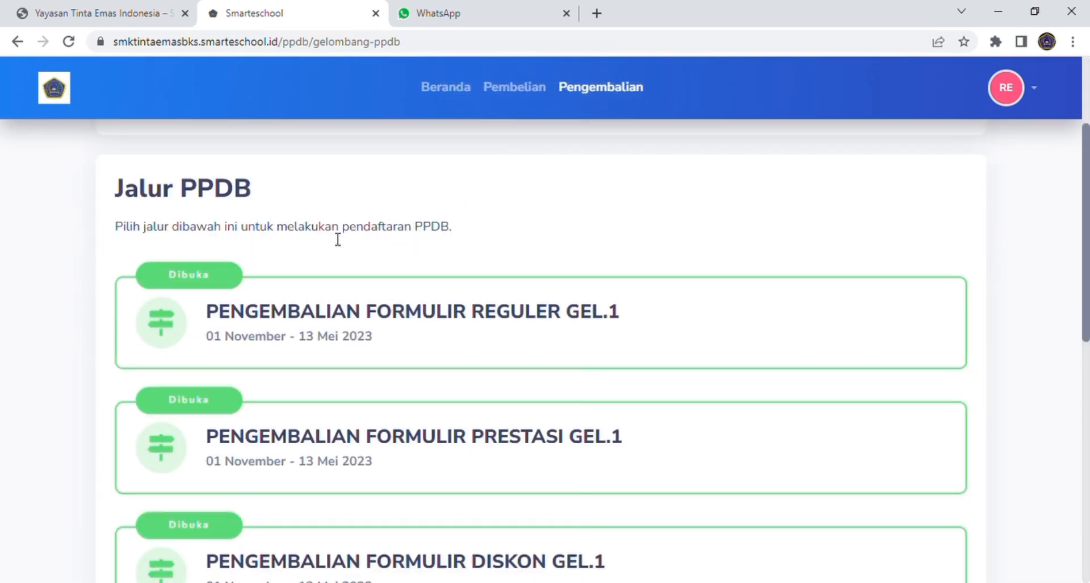
click(359, 312)
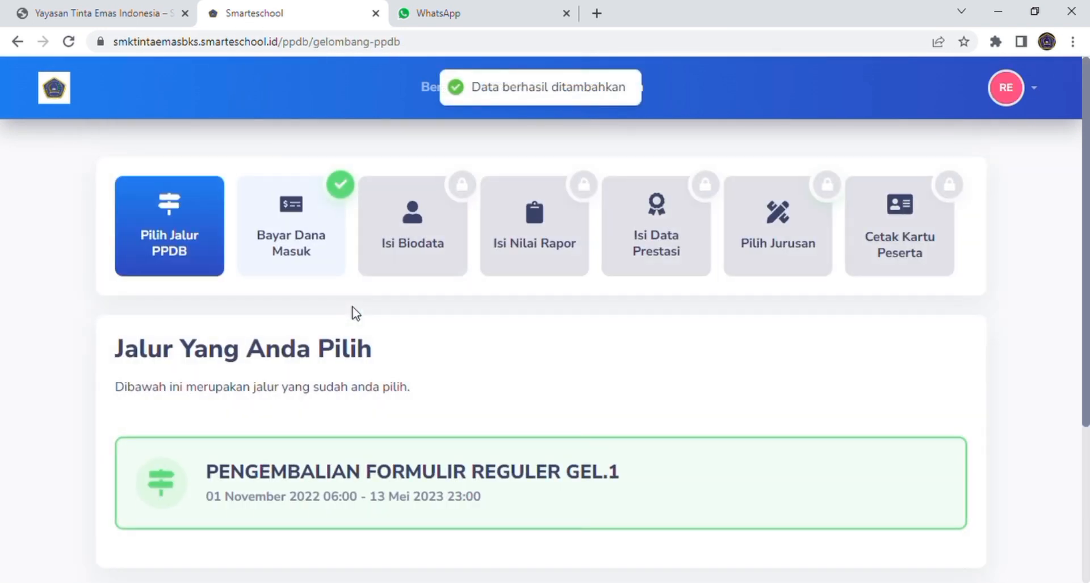
scroll(354, 312, down, 3)
click(395, 249)
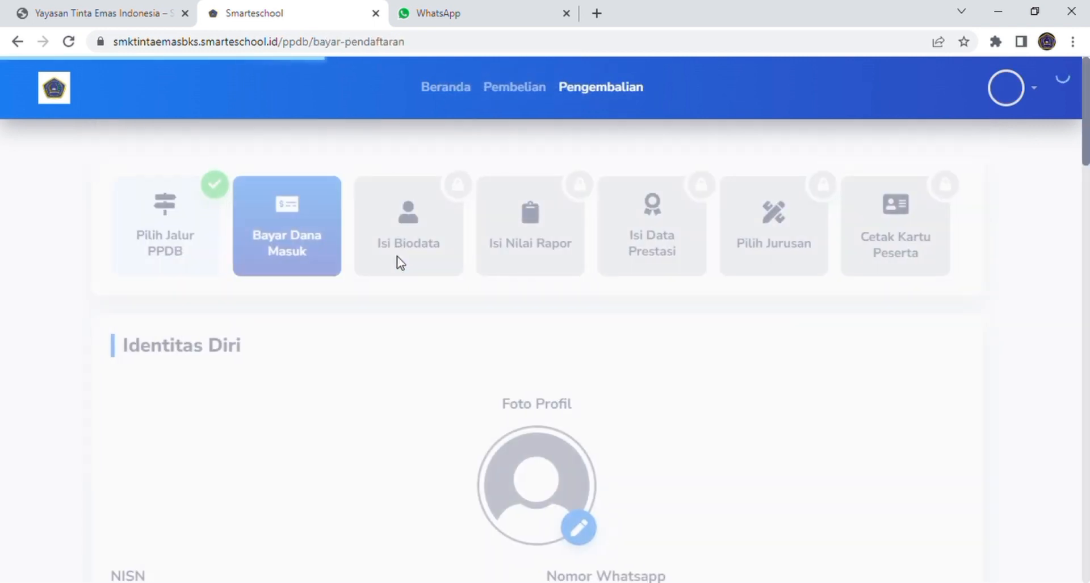
Step: Reload the payment page until the Rp950.000 cash payment shows Terkonfirmasi
scroll(555, 371, down, 6)
scroll(555, 371, down, 1)
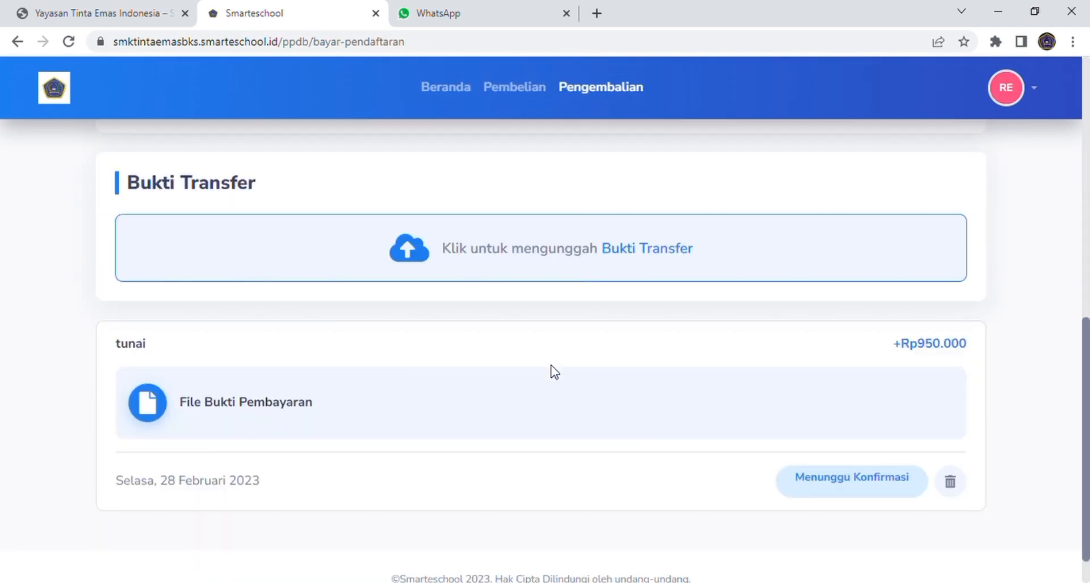
scroll(555, 371, down, 1)
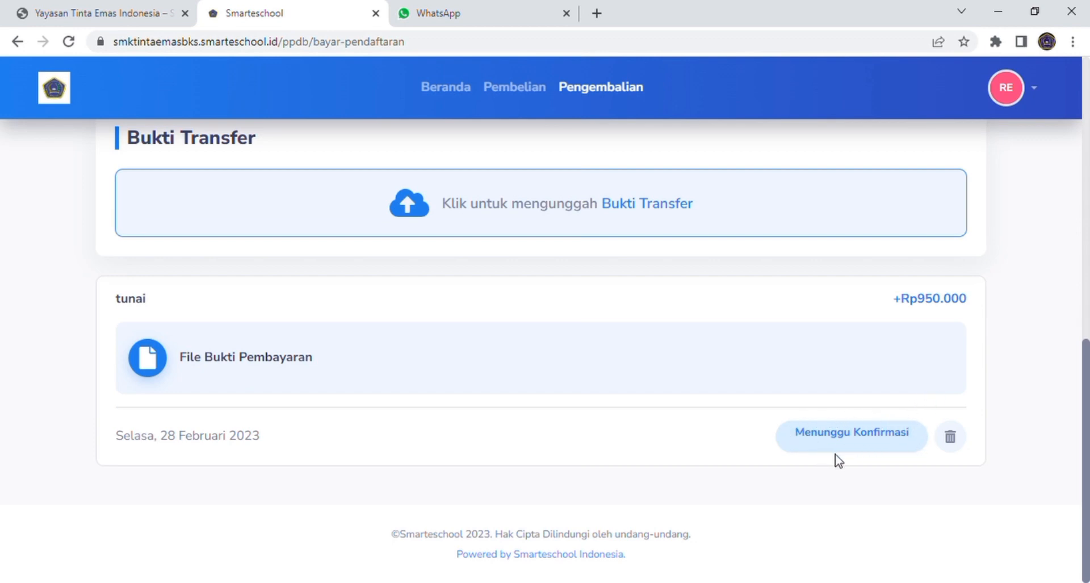
click(637, 49)
key(Return)
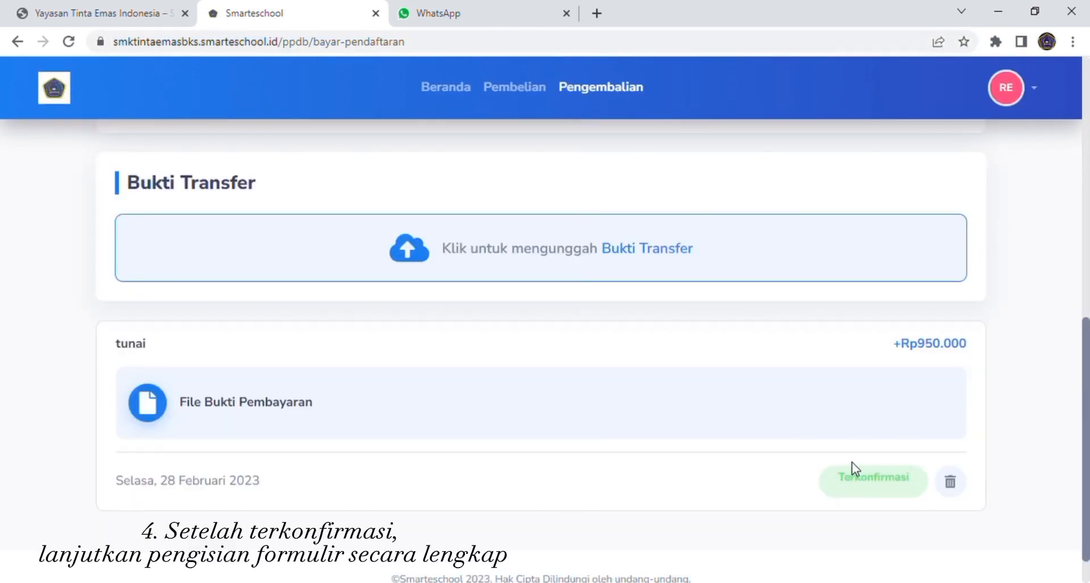
scroll(689, 430, up, 10)
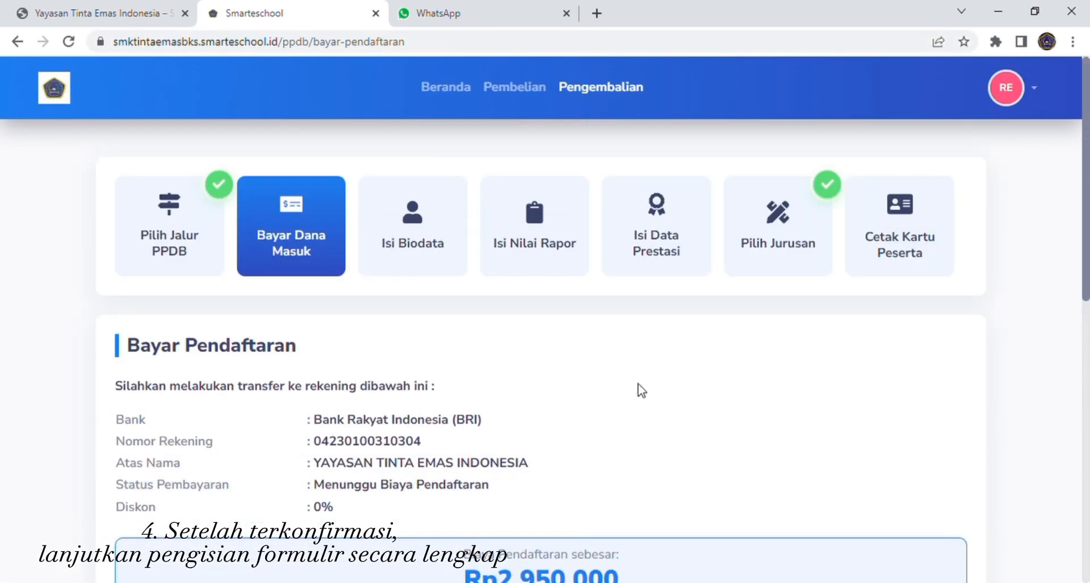
Step: Open the Isi Biodata form and upload a new profile photo chosen in the file dialog
click(413, 240)
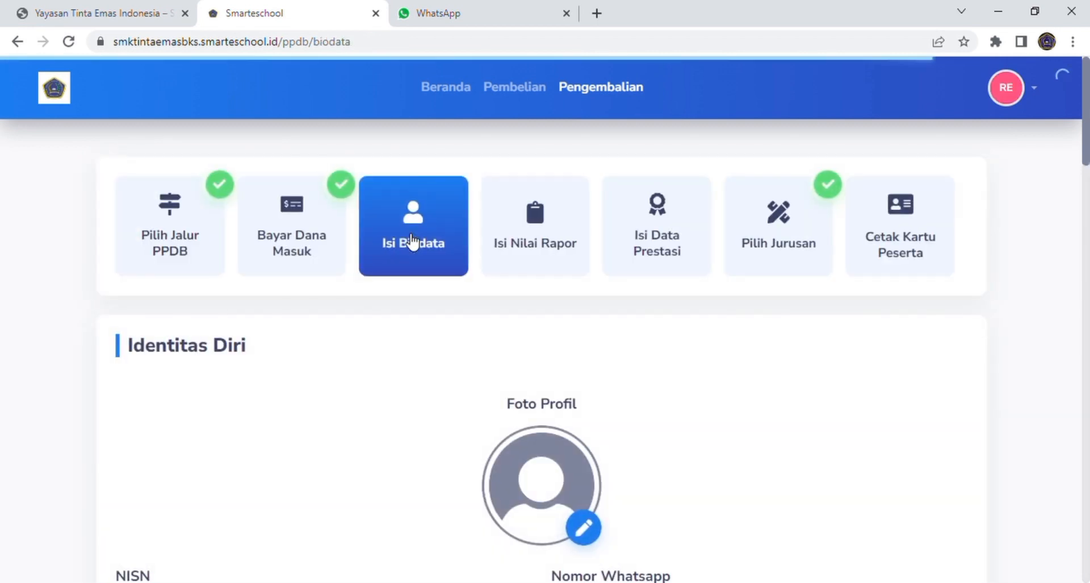
scroll(417, 307, down, 3)
scroll(417, 328, down, 2)
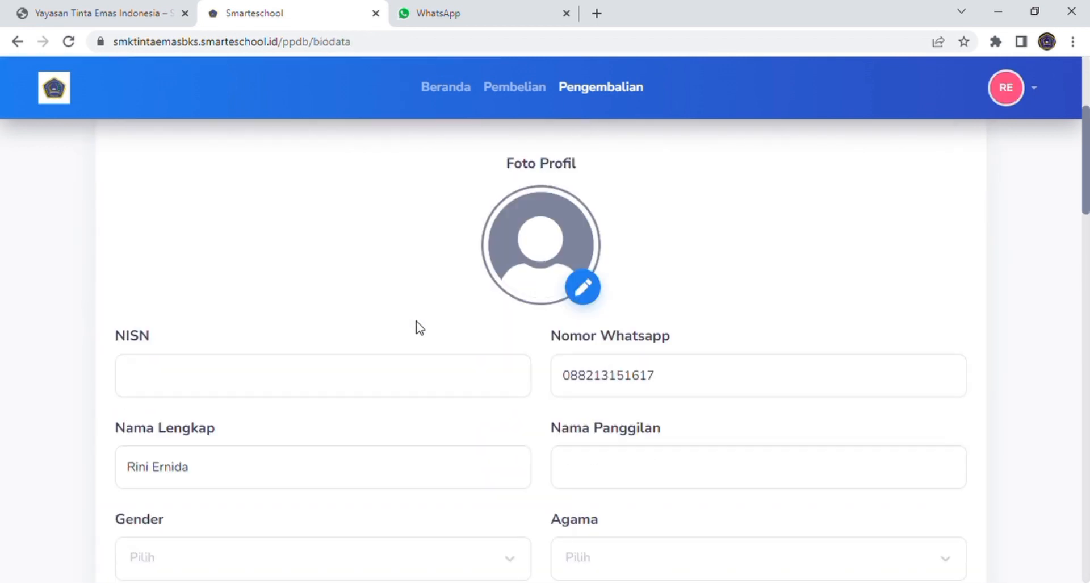
click(589, 294)
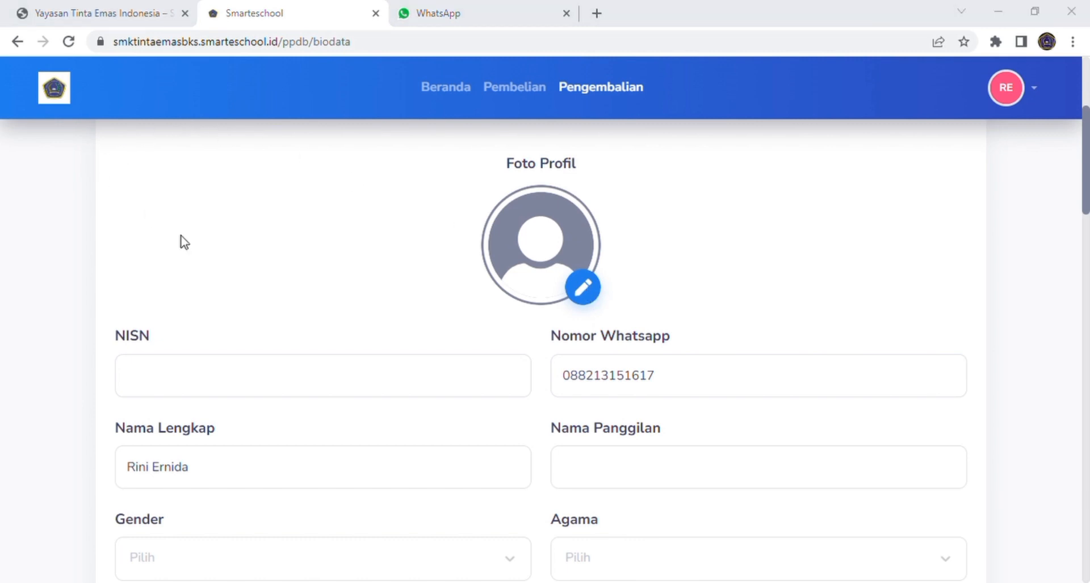
click(759, 559)
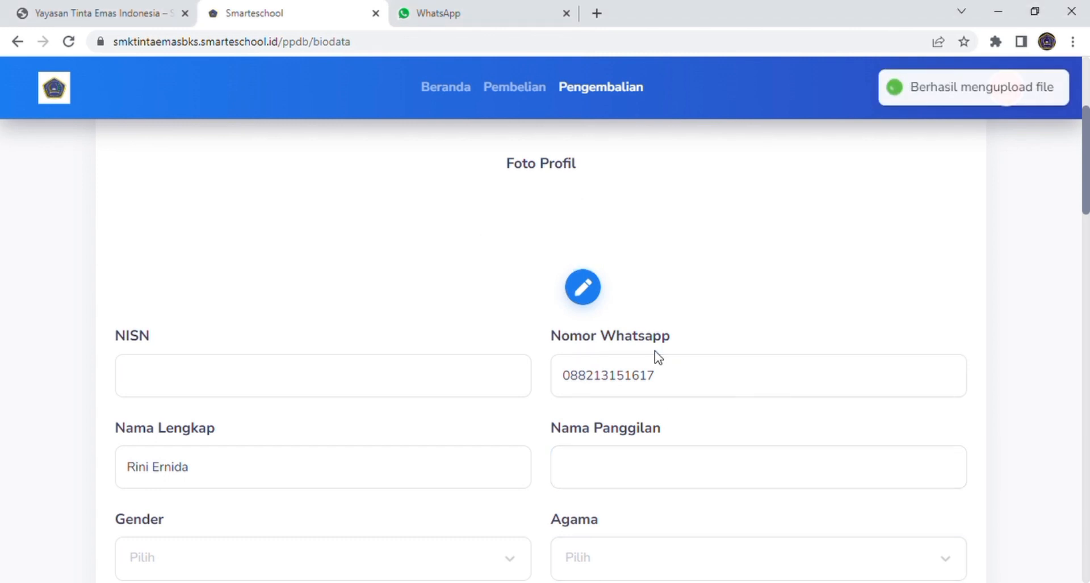
Step: Fill in the nickname, gender Perempuan, religion Islam and birthplace Bekasi
click(372, 366)
scroll(372, 366, down, 1)
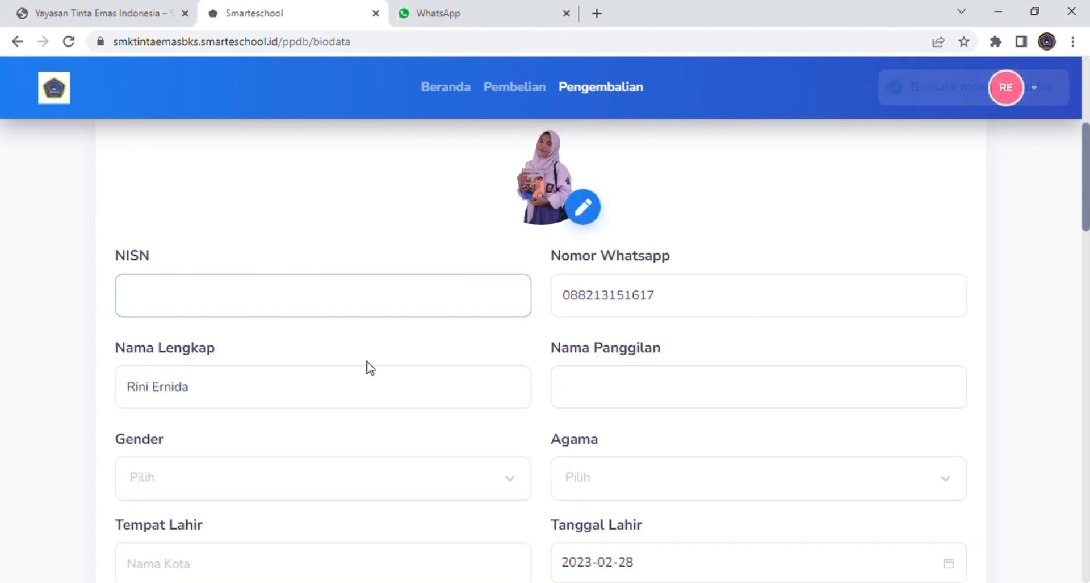
scroll(236, 219, down, 9)
scroll(214, 245, up, 9)
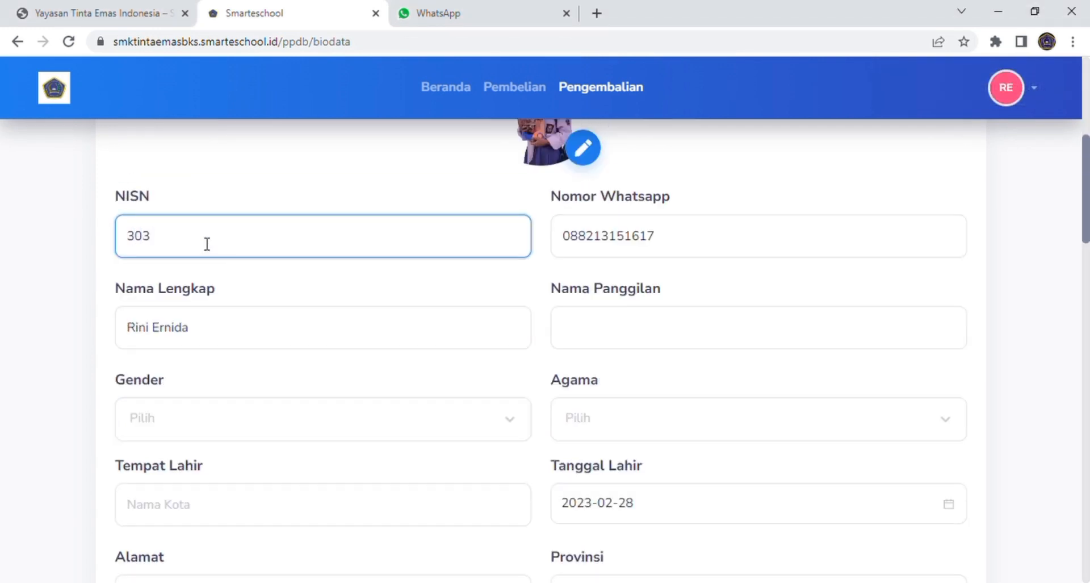
click(642, 341)
text(Rini)
click(518, 419)
click(397, 500)
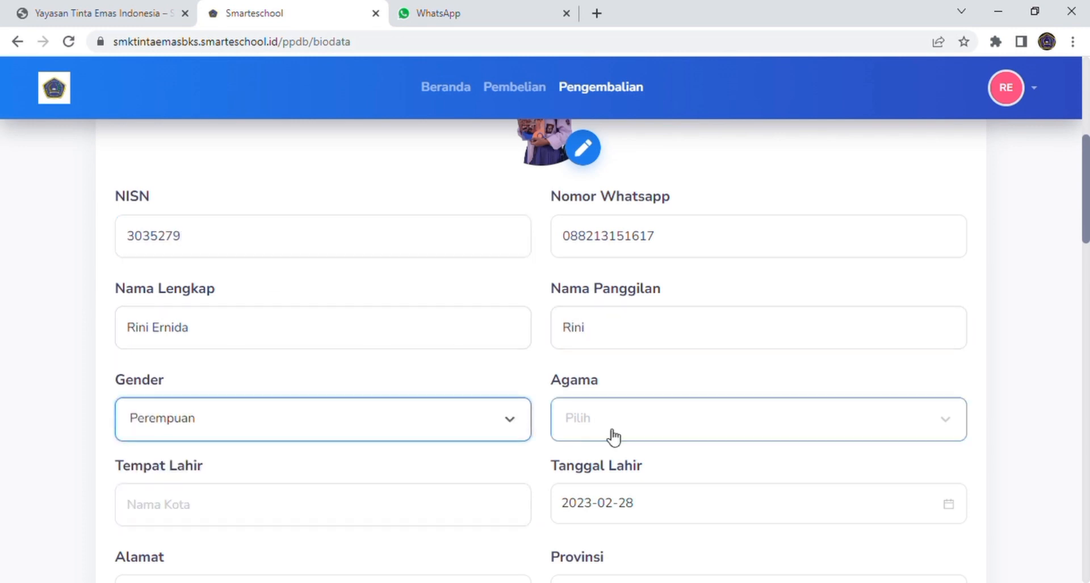
click(611, 439)
click(613, 182)
scroll(614, 181, down, 1)
click(357, 435)
text(Bekasi)
click(555, 423)
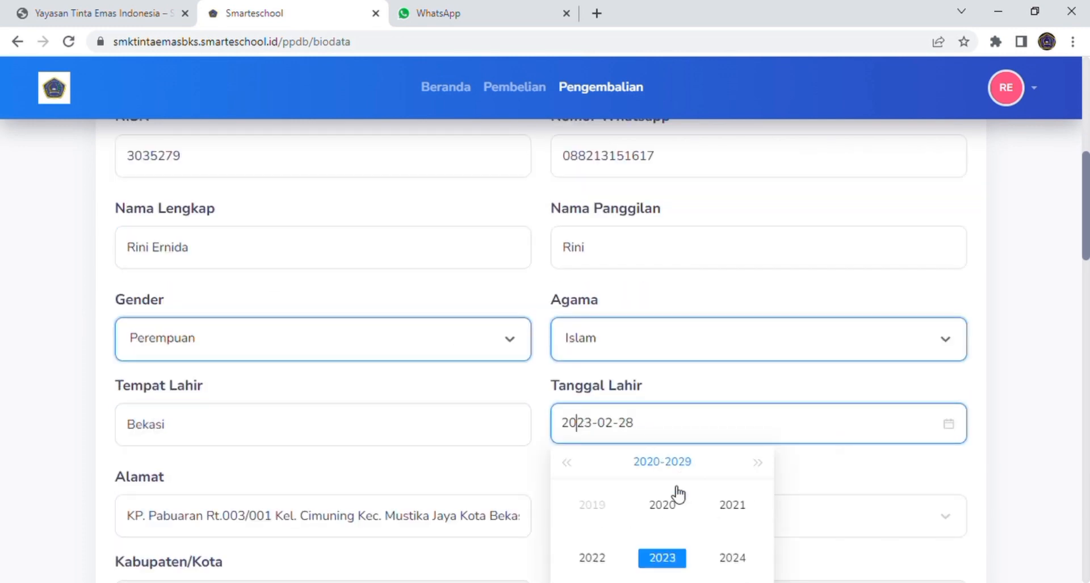
click(568, 462)
click(568, 462)
click(568, 462)
click(758, 462)
click(662, 557)
click(733, 503)
click(709, 546)
Step: Choose province Jawa Barat, city Kota Bekasi, district Mustikajaya and village Cimuning
scroll(611, 439, down, 3)
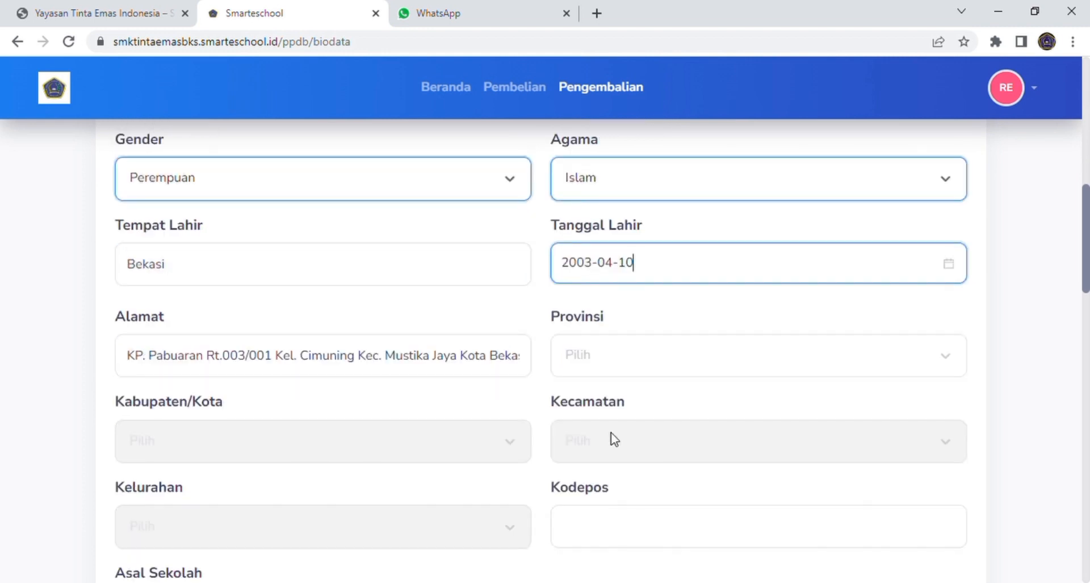
click(639, 354)
text(ja)
click(625, 240)
click(251, 441)
text(kota b)
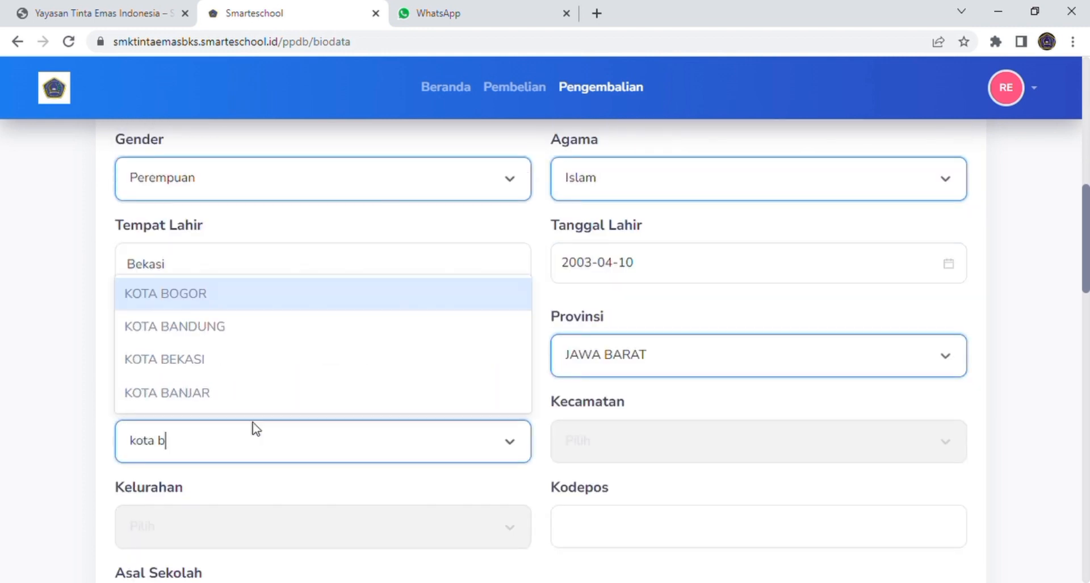
click(171, 356)
click(608, 447)
click(602, 355)
scroll(431, 445, down, 1)
click(431, 445)
click(328, 332)
Step: Enter the postal code and save the biodata
click(616, 455)
text(17158)
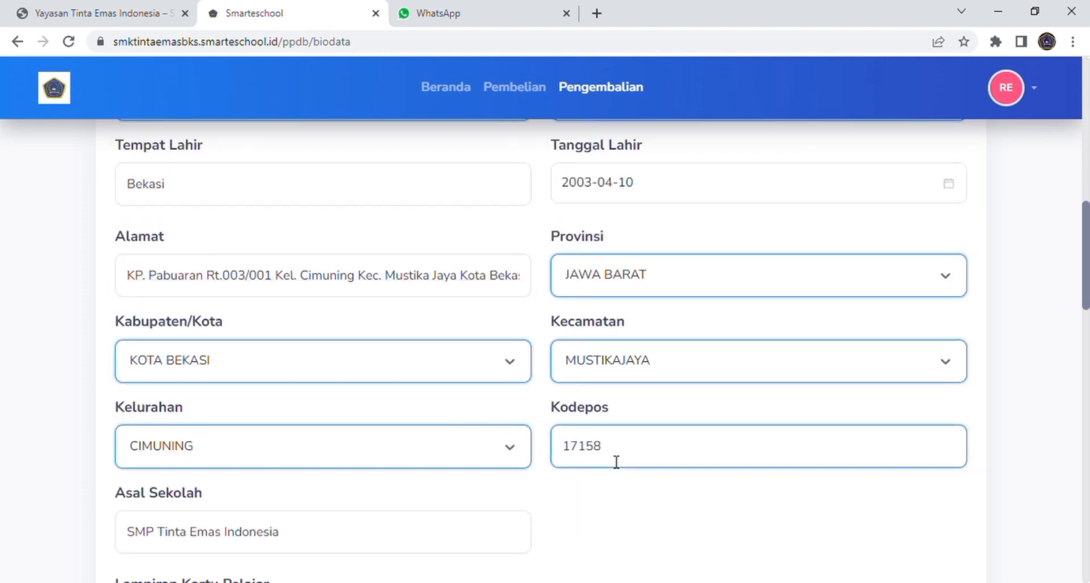
scroll(282, 399, down, 2)
scroll(548, 455, down, 2)
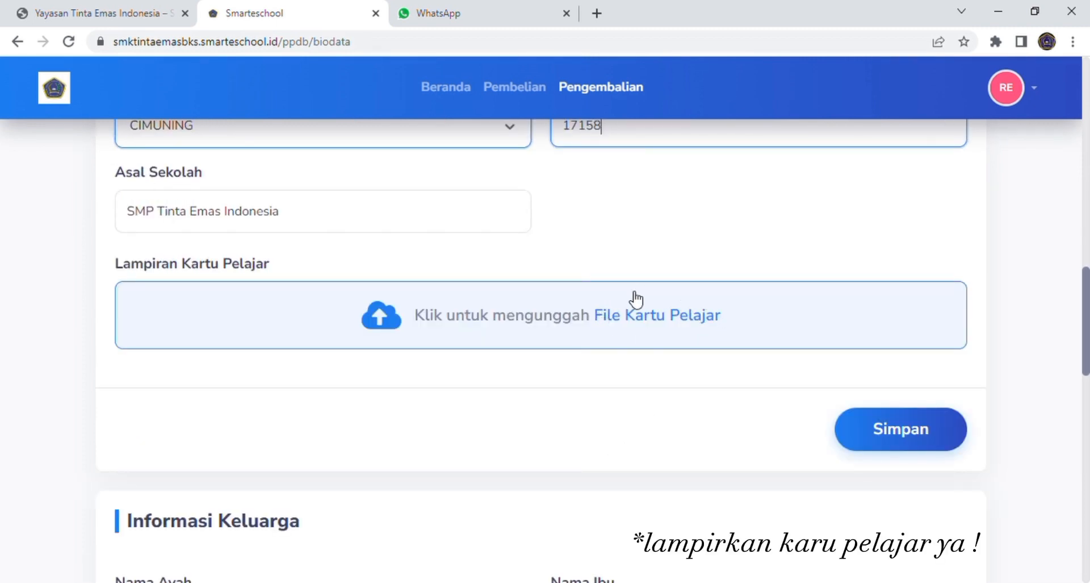
scroll(653, 352, down, 1)
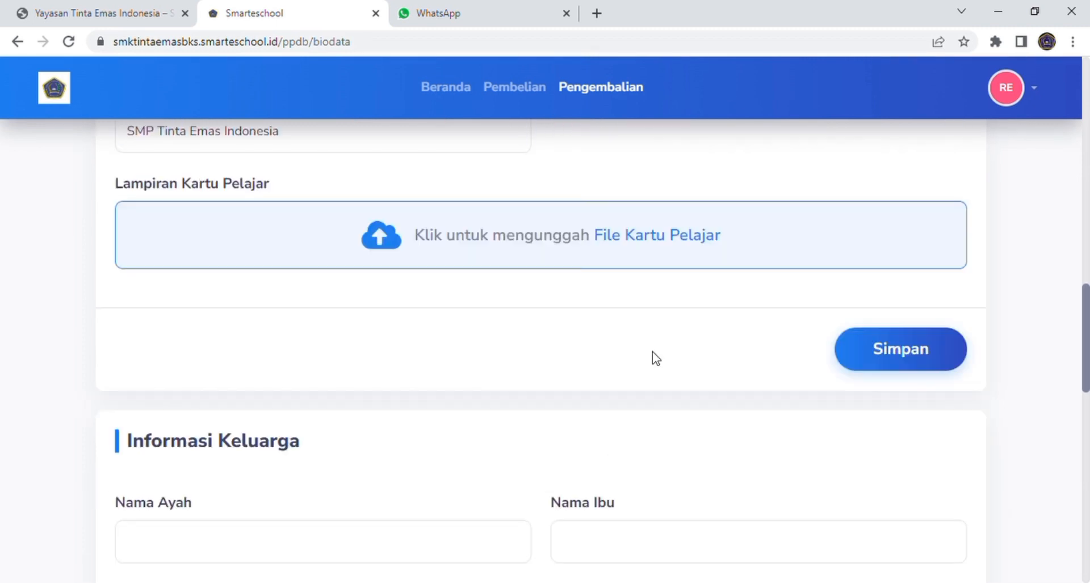
click(921, 357)
scroll(920, 356, down, 4)
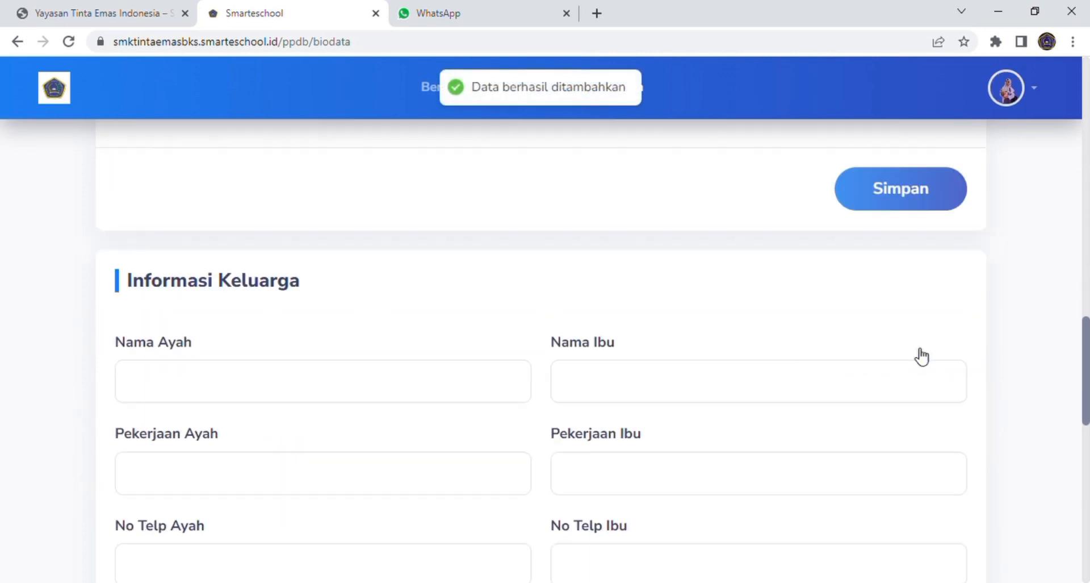
Step: Enter both parents' names, with occupations Wiraswasta for the father and Ibu rumah tangga for the mother
click(297, 227)
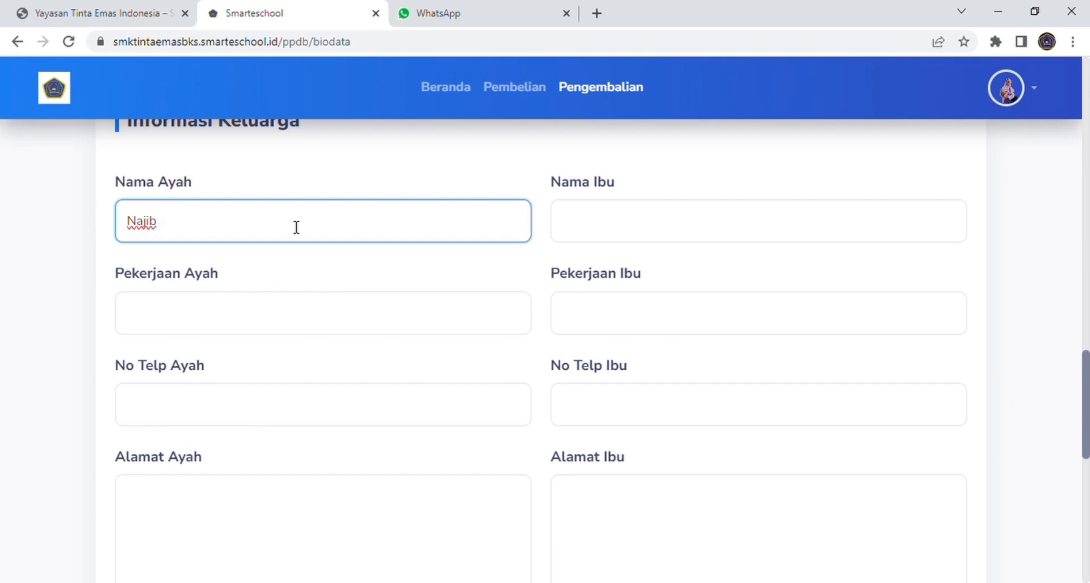
click(611, 227)
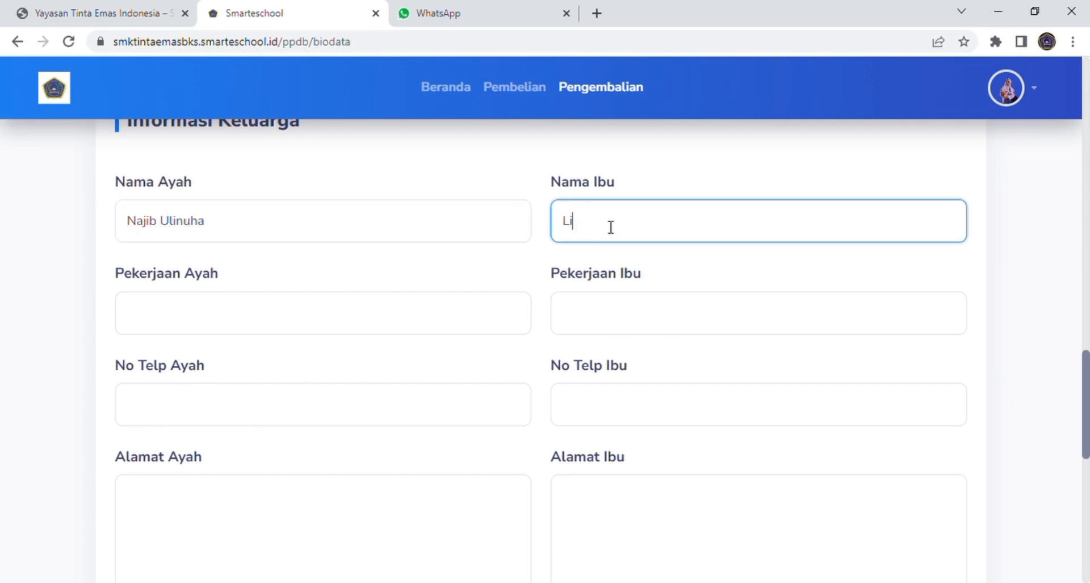
click(419, 318)
text(Wiraswasta)
click(609, 318)
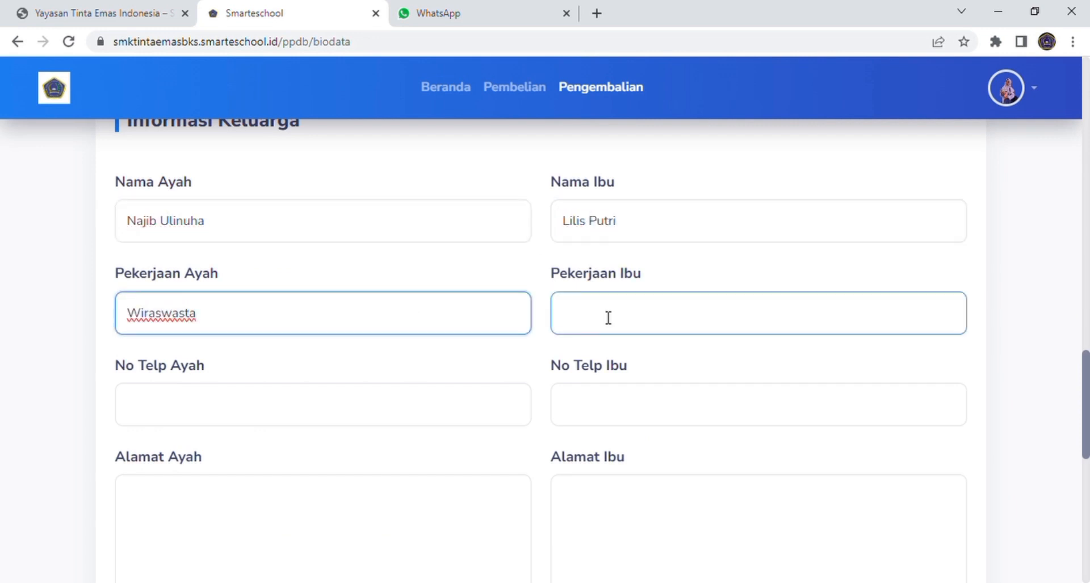
text(Ibu rumah tangga)
Step: Enter the father's phone number and address, and copy that address into the mother's address
scroll(495, 340, down, 1)
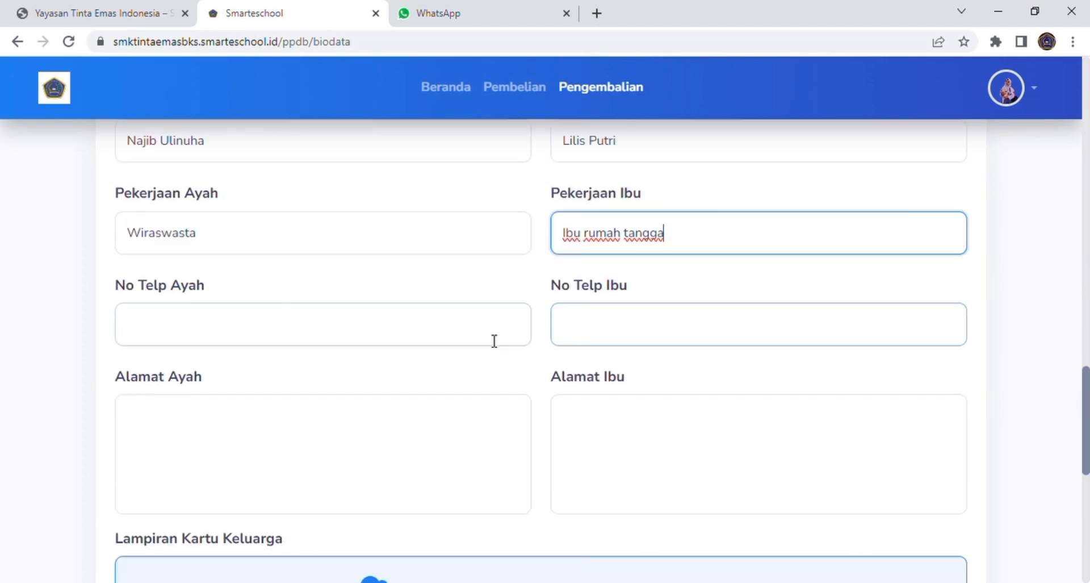
click(219, 329)
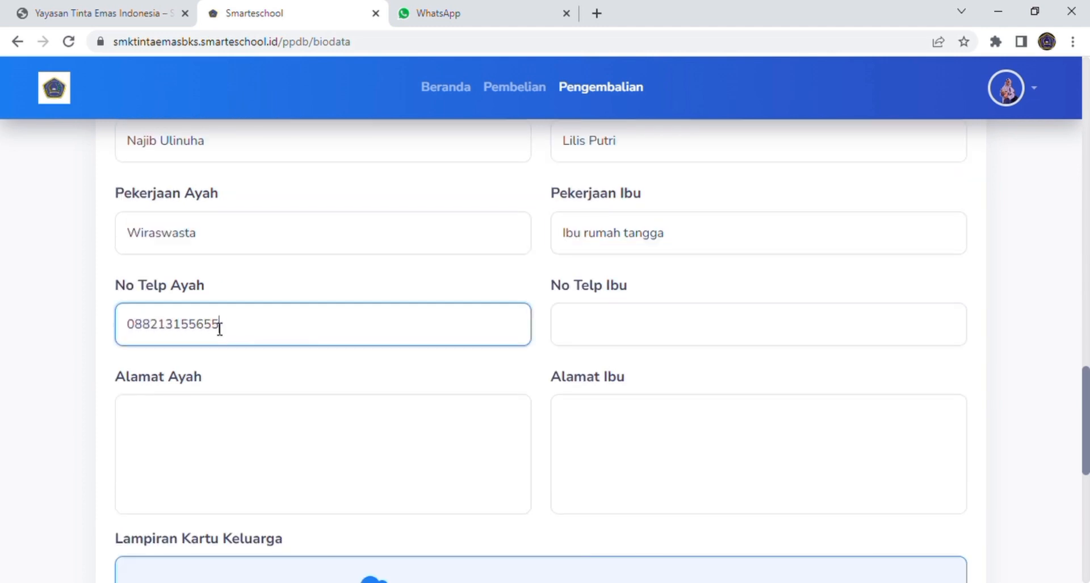
scroll(219, 324, down, 1)
click(280, 349)
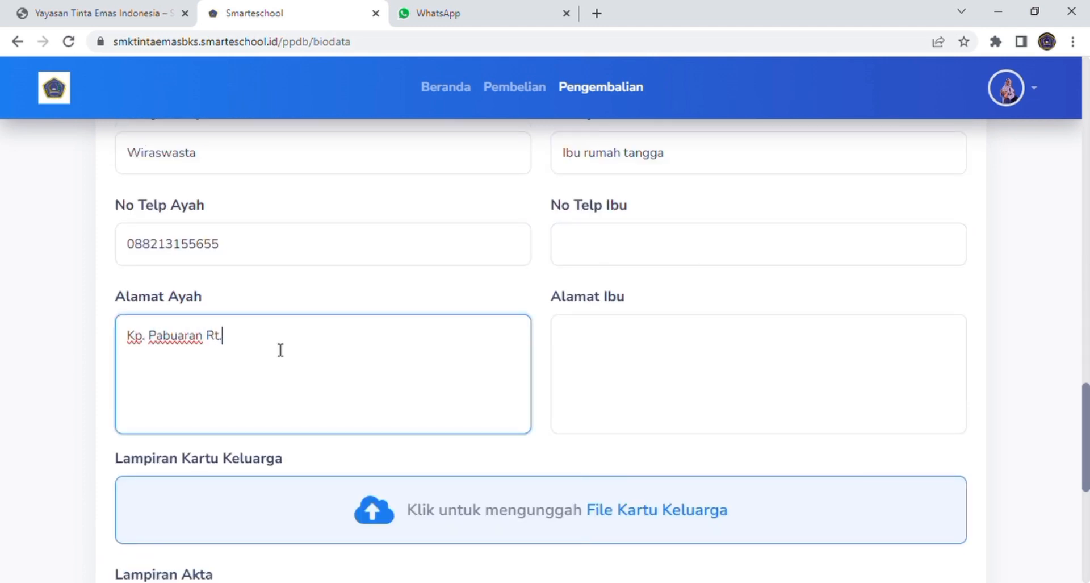
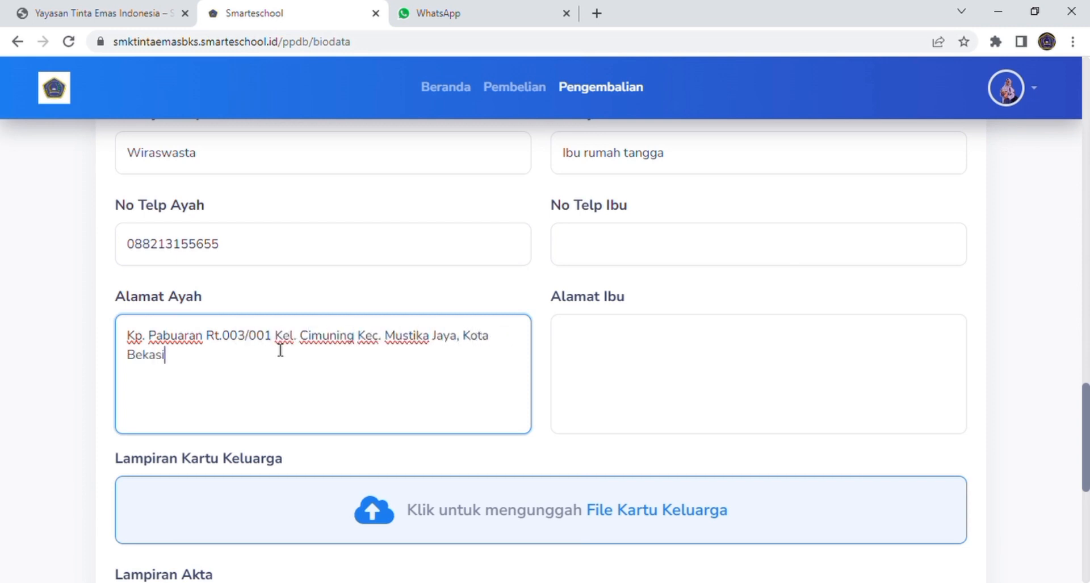
drag(130, 340, 173, 361)
key(ctrl+c)
click(580, 340)
key(ctrl+v)
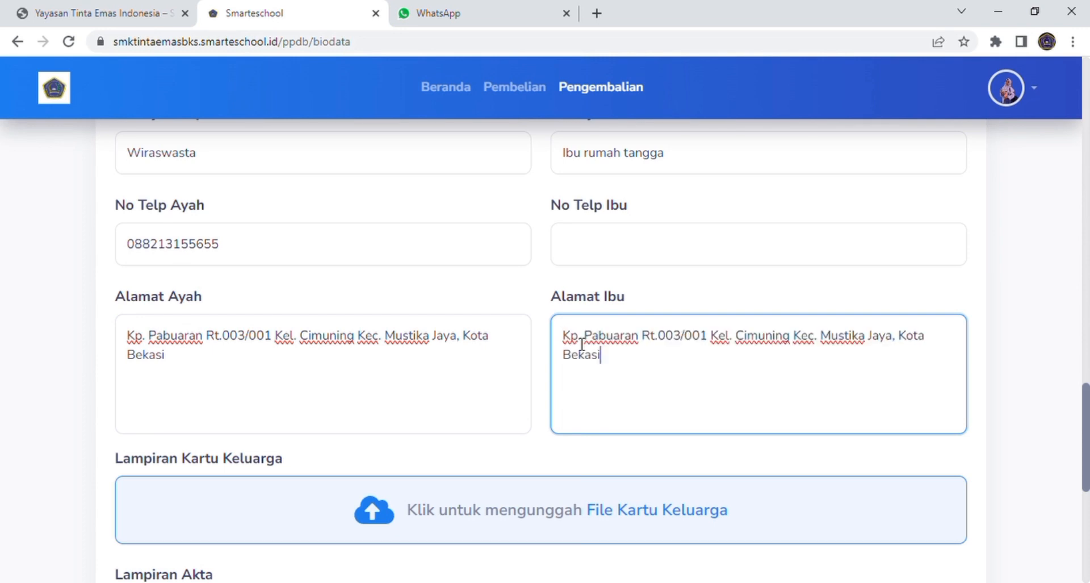
scroll(582, 344, down, 3)
scroll(581, 344, down, 2)
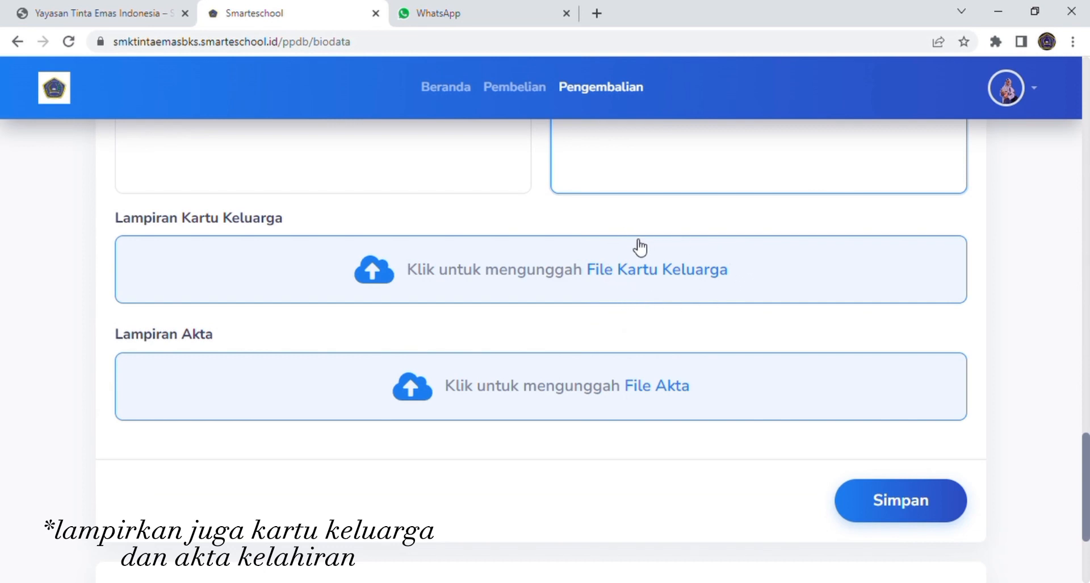
Step: Attach the Kartu Keluarga and Akta birth certificate files
scroll(687, 387, down, 2)
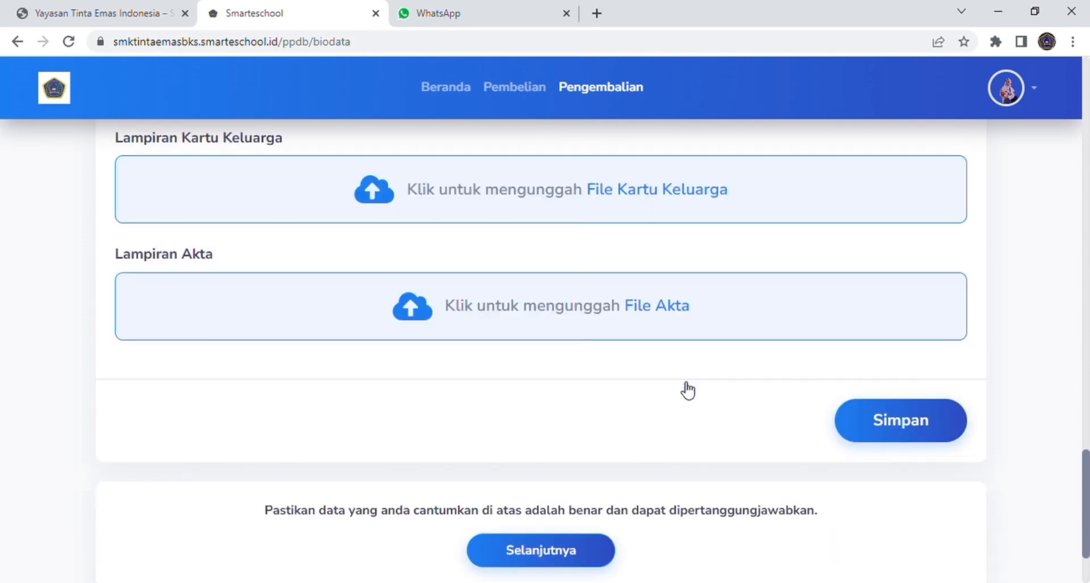
click(694, 196)
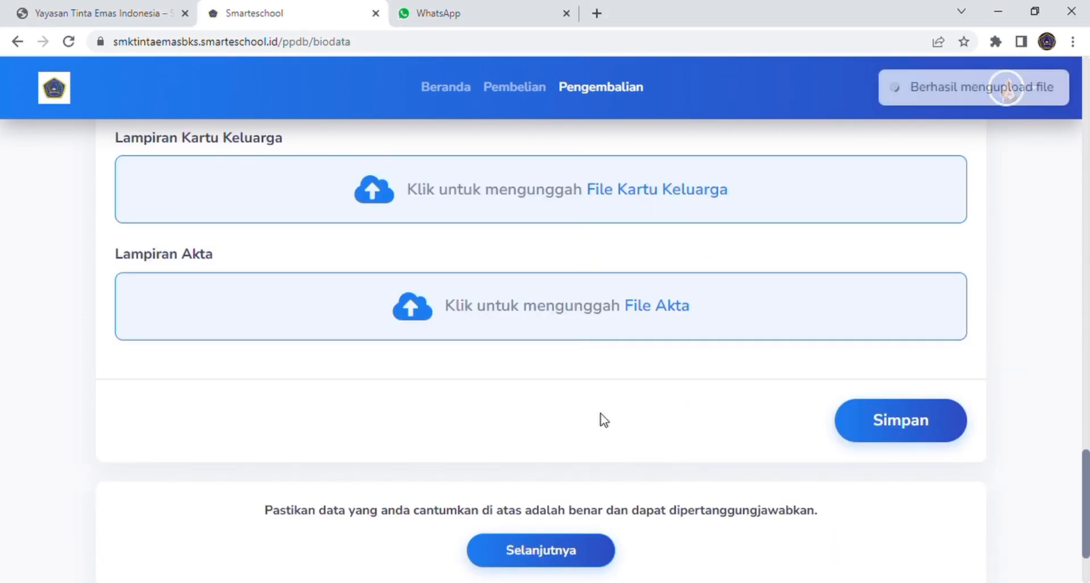
scroll(599, 408, down, 2)
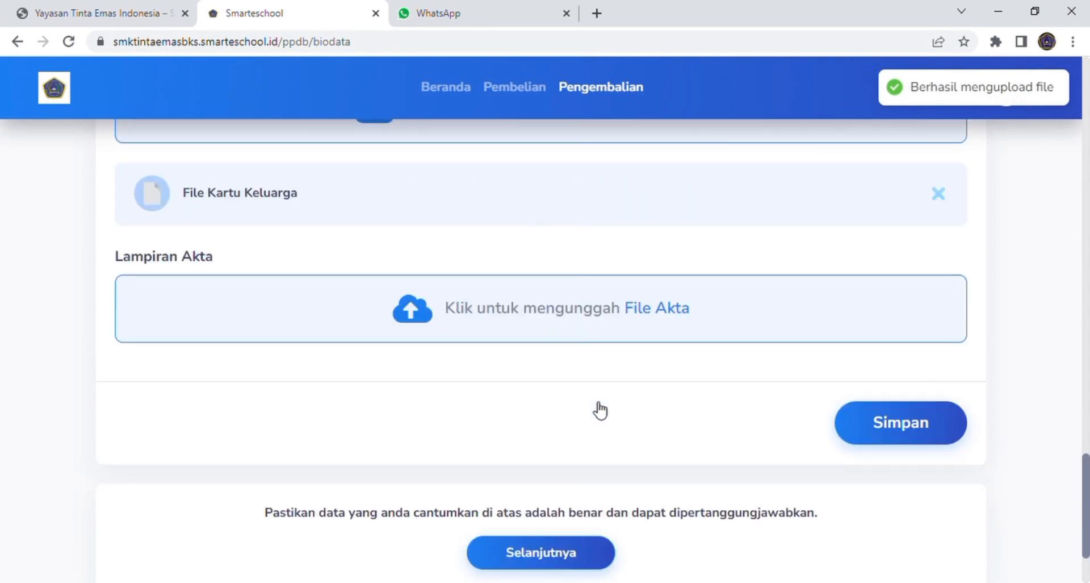
click(646, 310)
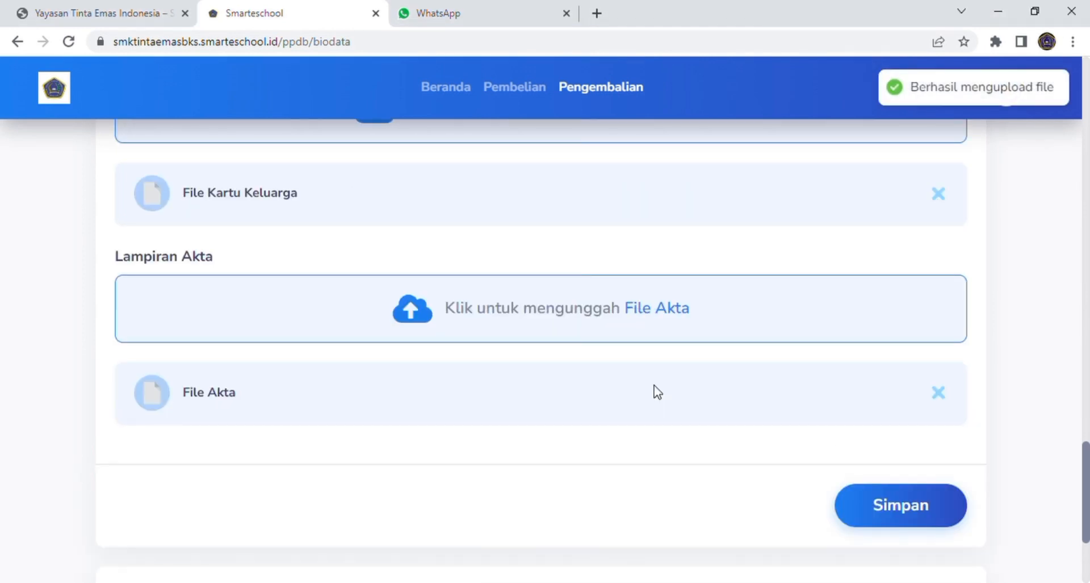
Step: Save the family information and continue to the report grades step
scroll(657, 392, down, 3)
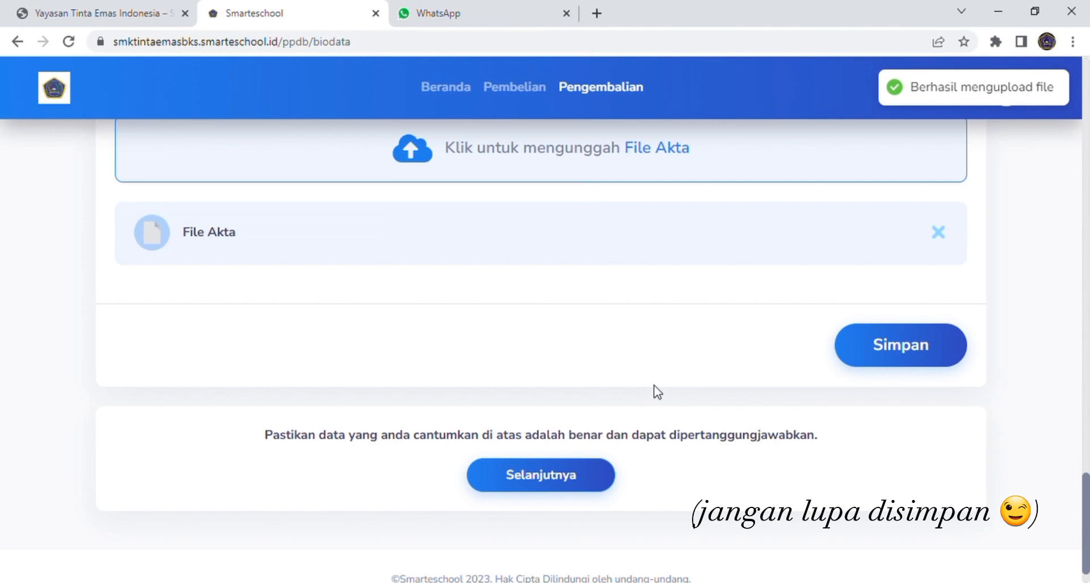
click(926, 346)
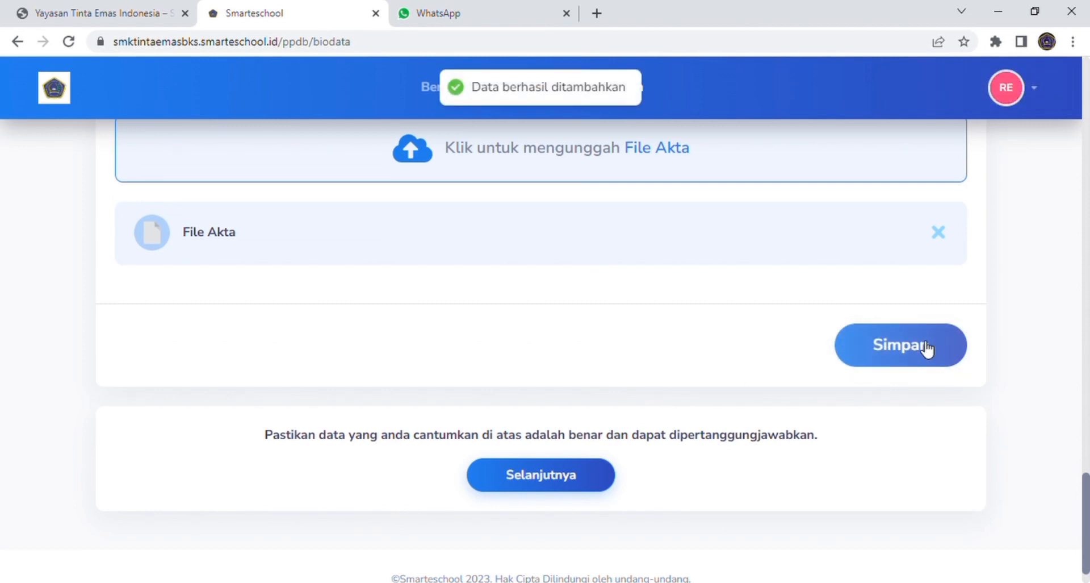
scroll(789, 377, down, 1)
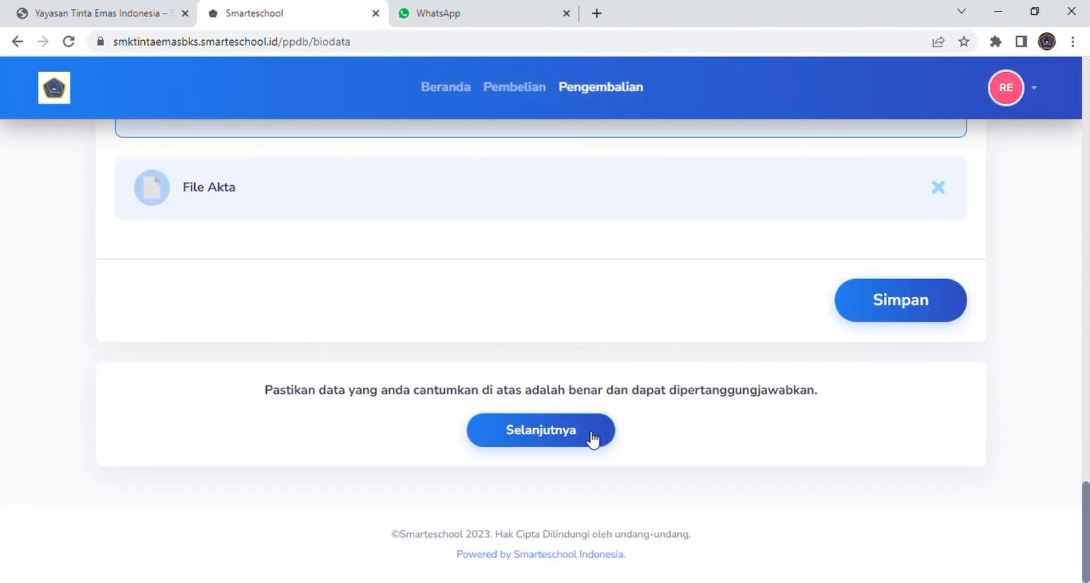
click(589, 438)
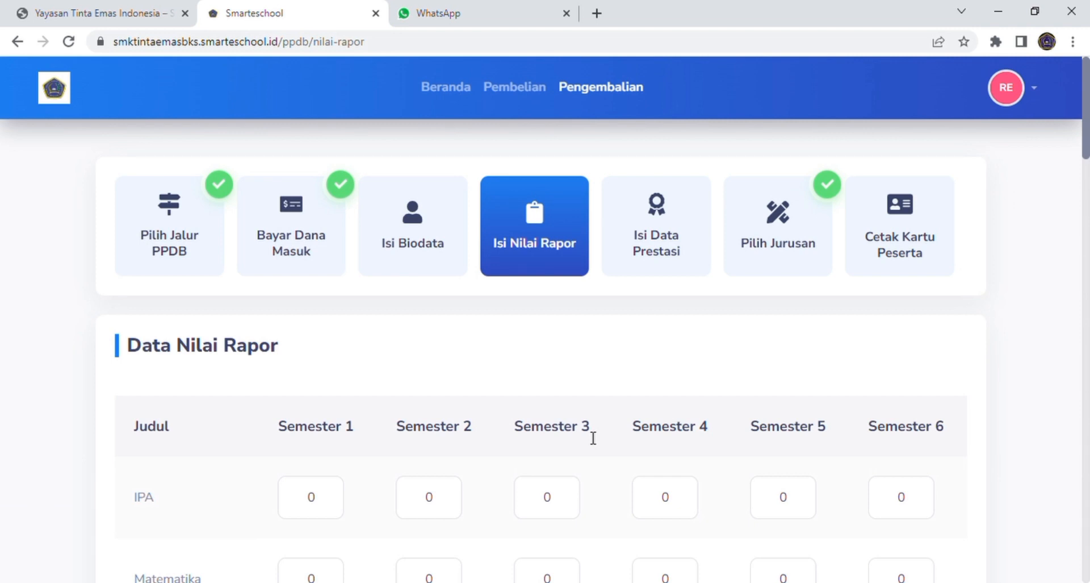
Step: Enter IPA grades 87, 89, 76, 88, 70 and 81 for semesters 1–6
click(575, 493)
scroll(577, 454, down, 3)
click(575, 420)
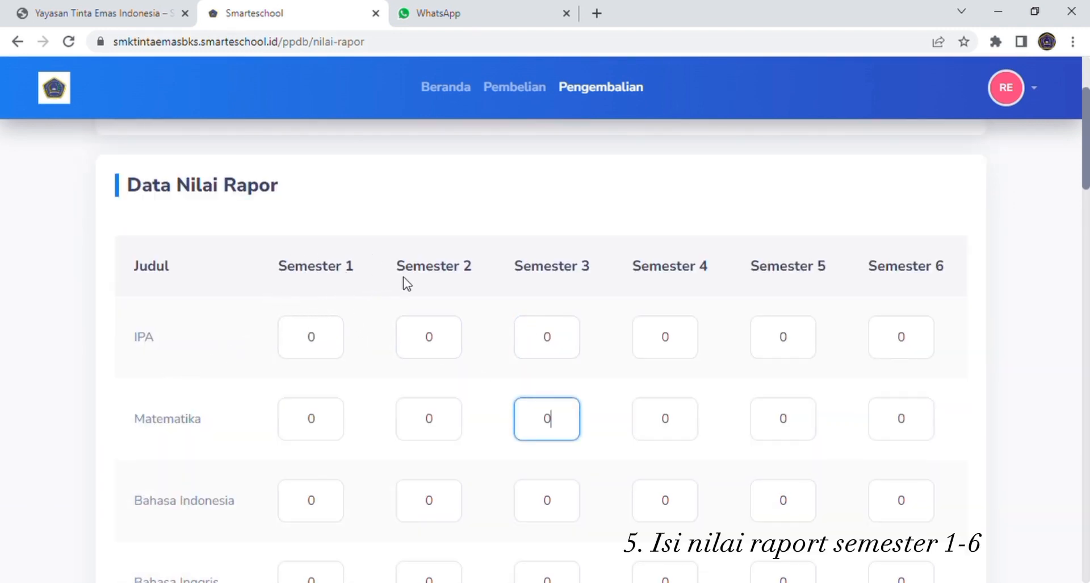
scroll(671, 297, down, 1)
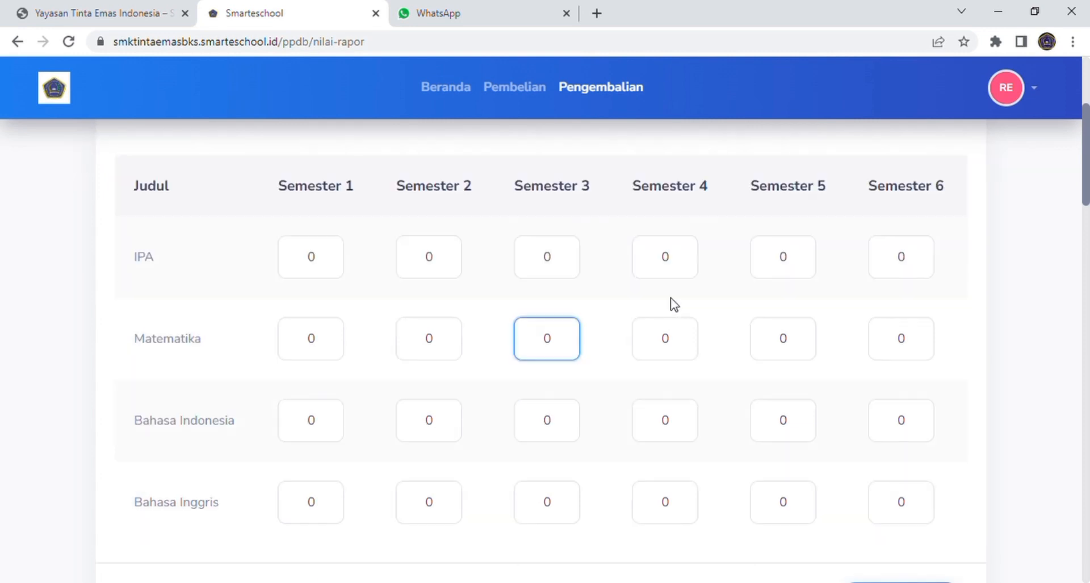
scroll(671, 297, down, 1)
scroll(671, 298, up, 1)
scroll(386, 292, up, 1)
scroll(335, 338, down, 1)
double_click(305, 269)
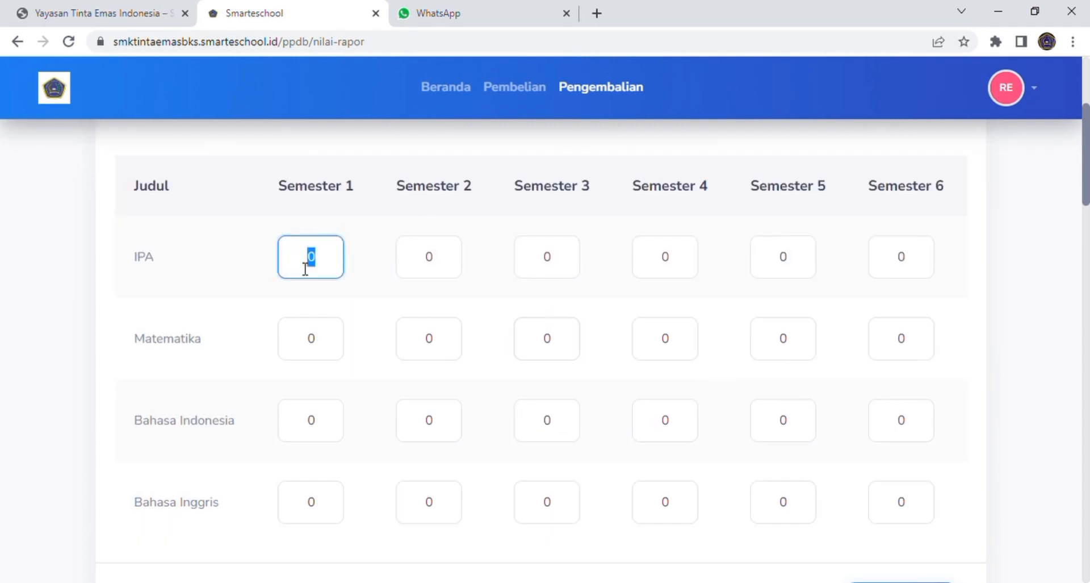
text(87)
click(455, 261)
text(89)
click(572, 265)
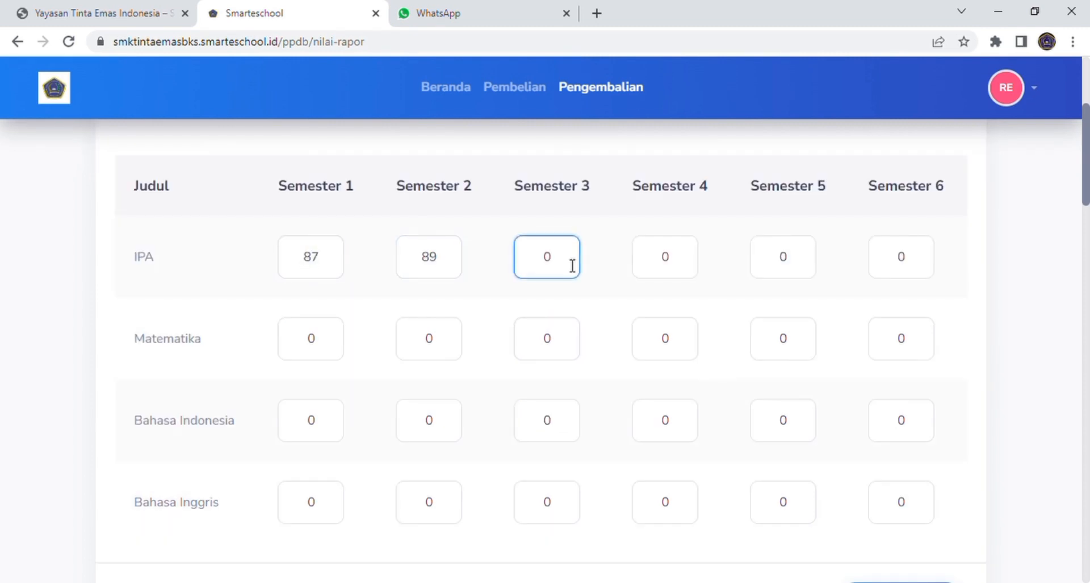
text(76)
click(688, 268)
text(88)
click(806, 263)
text(70)
click(918, 266)
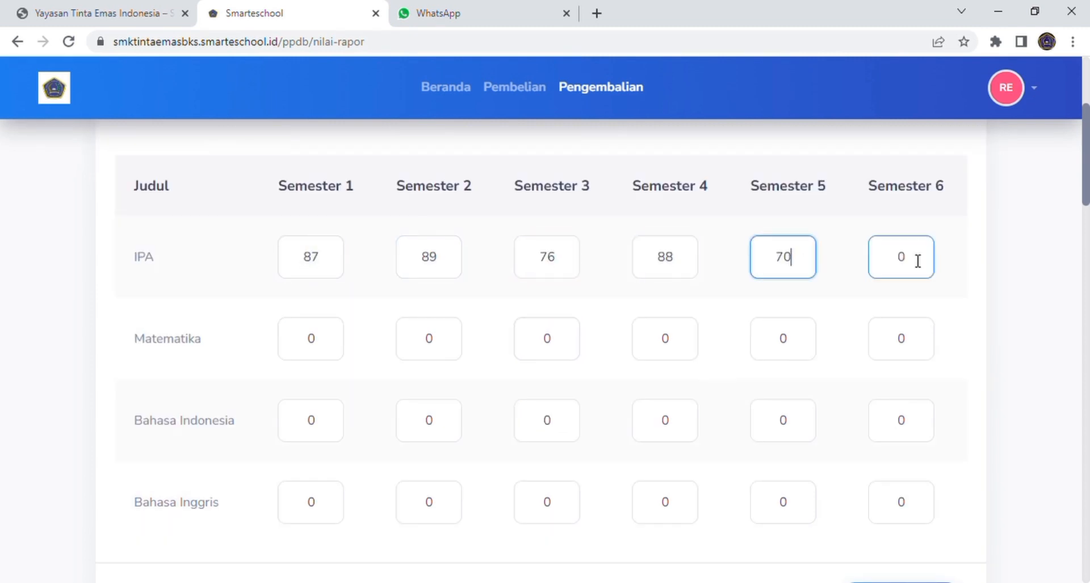
text(81)
Step: Enter Matematika grades 84, 78, 77, 60, 88 and 72
key(Tab)
text(84)
click(451, 346)
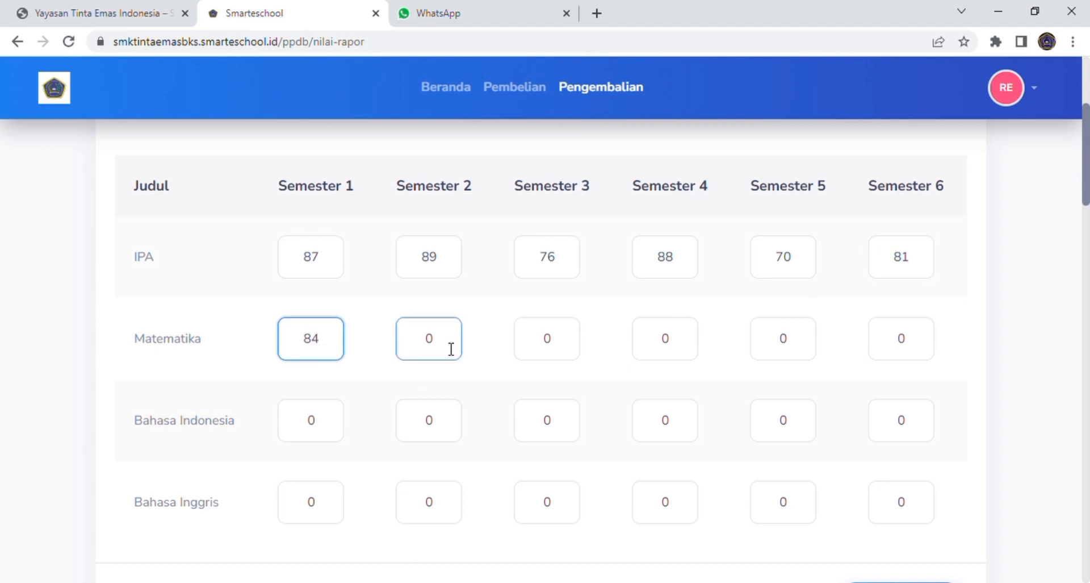
text(78)
click(540, 347)
text(77)
click(665, 348)
text(60)
click(787, 344)
text(88)
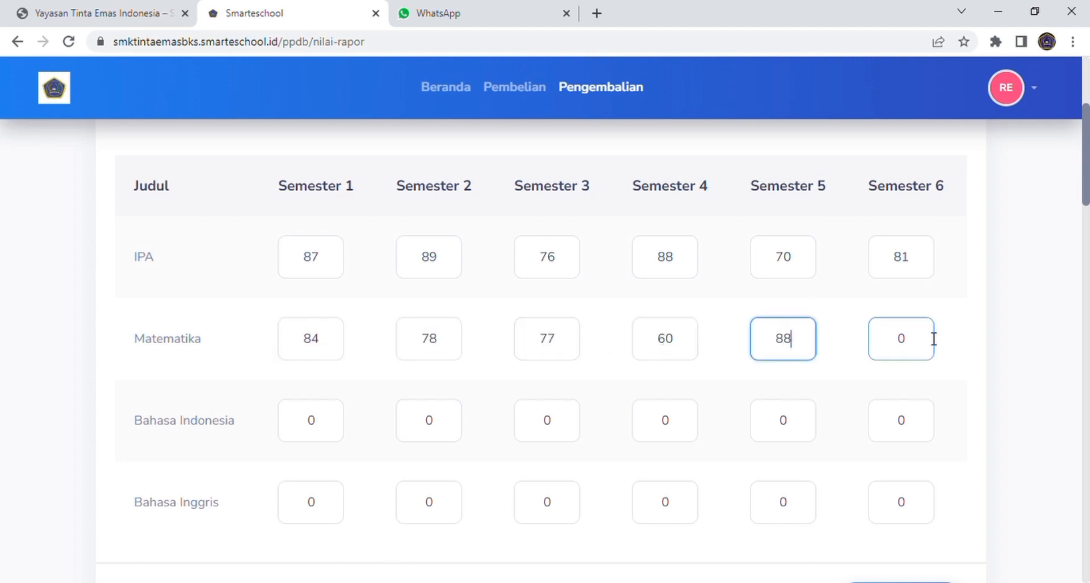
click(896, 343)
text(72)
Step: Enter Bahasa Indonesia grades 67, 80, 67, 70 and 59
scroll(795, 344, down, 2)
click(309, 344)
text(67)
click(411, 358)
text(80)
click(534, 358)
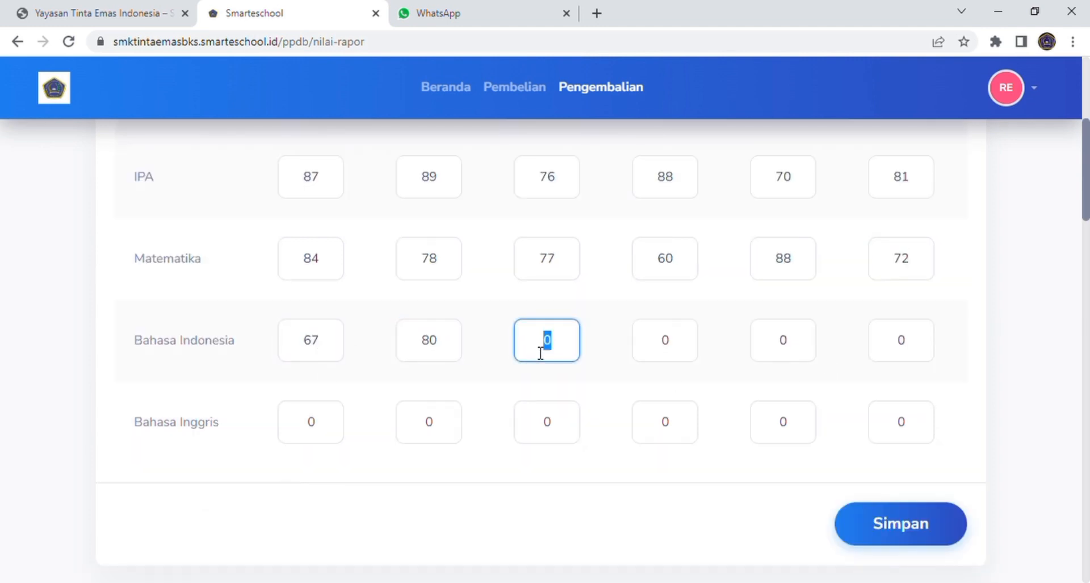
text(67)
click(632, 355)
click(793, 351)
text(70)
click(892, 352)
text(59)
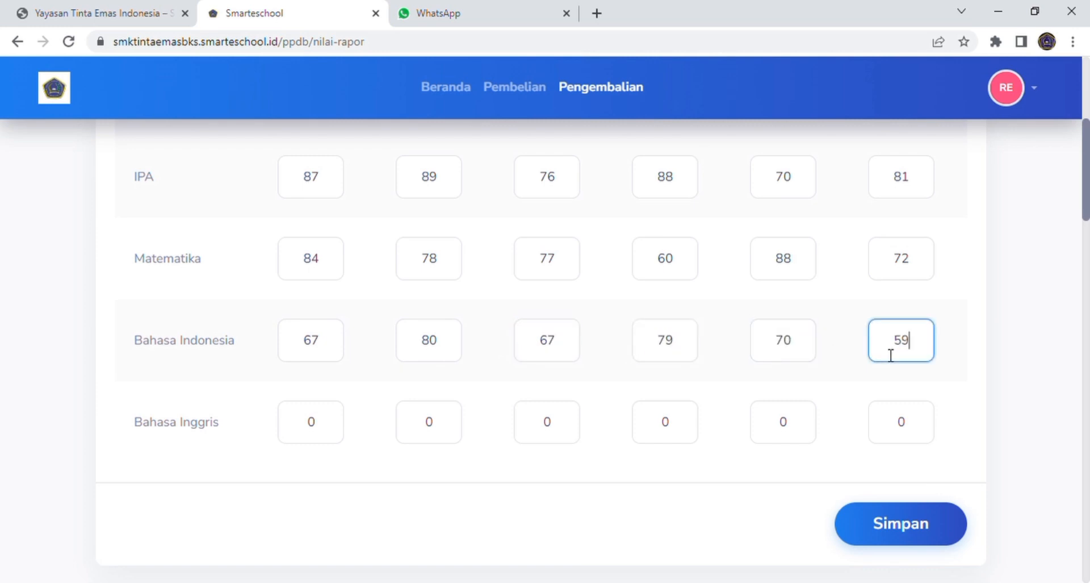
Step: Enter Bahasa Inggris grades 81, 67, 89, 90, 77 and 90, then save the grade table
scroll(891, 352, down, 2)
click(307, 344)
text(81)
click(430, 344)
text(67)
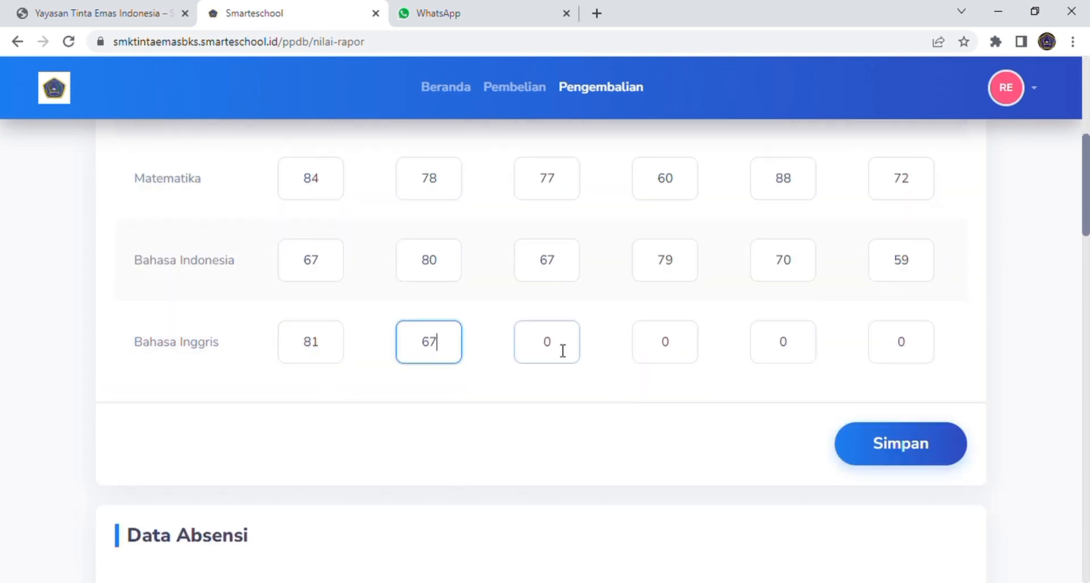
click(561, 347)
text(89)
click(695, 350)
text(90)
click(784, 350)
text(77)
click(867, 359)
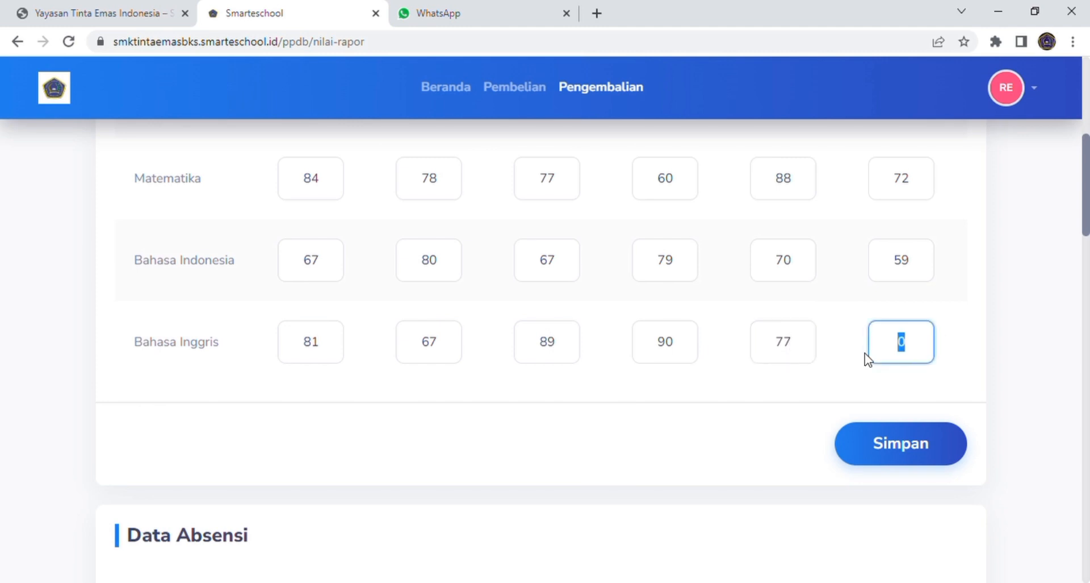
text(90)
scroll(867, 359, down, 1)
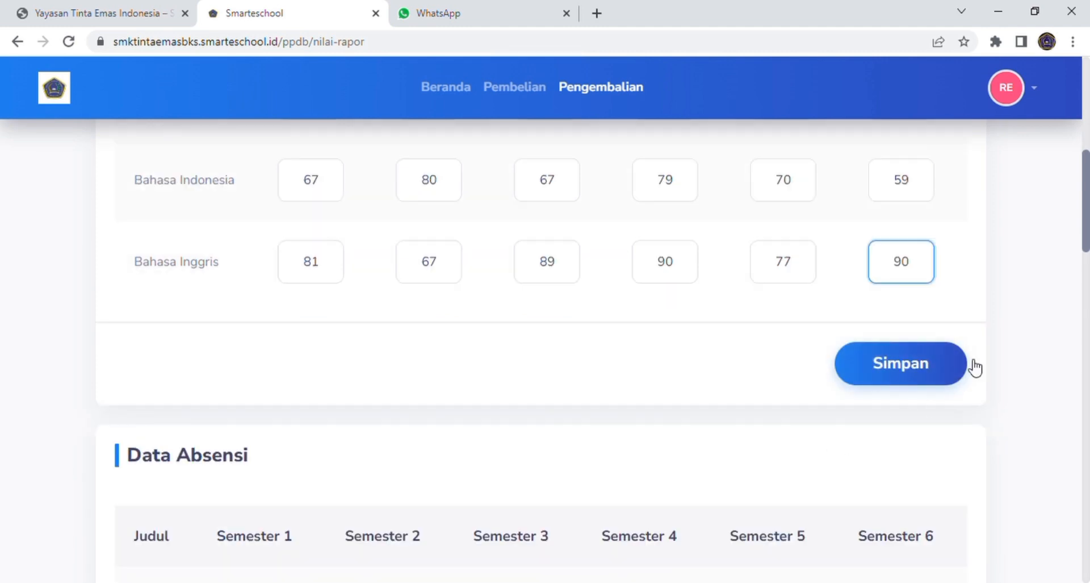
click(914, 376)
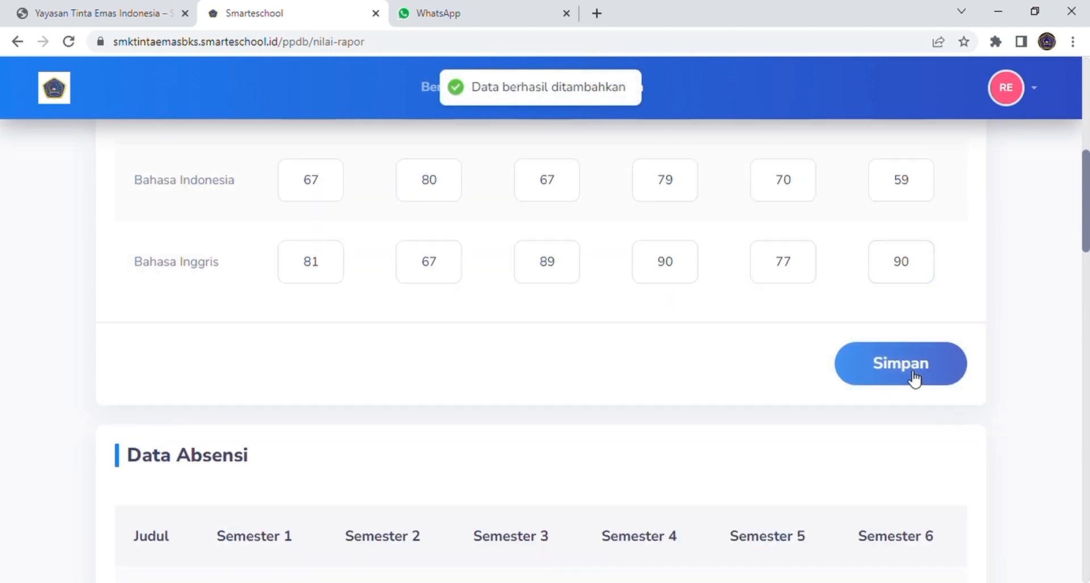
Step: Save the Data Absensi section with all attendance values left at zero
scroll(891, 409, down, 2)
scroll(890, 410, down, 1)
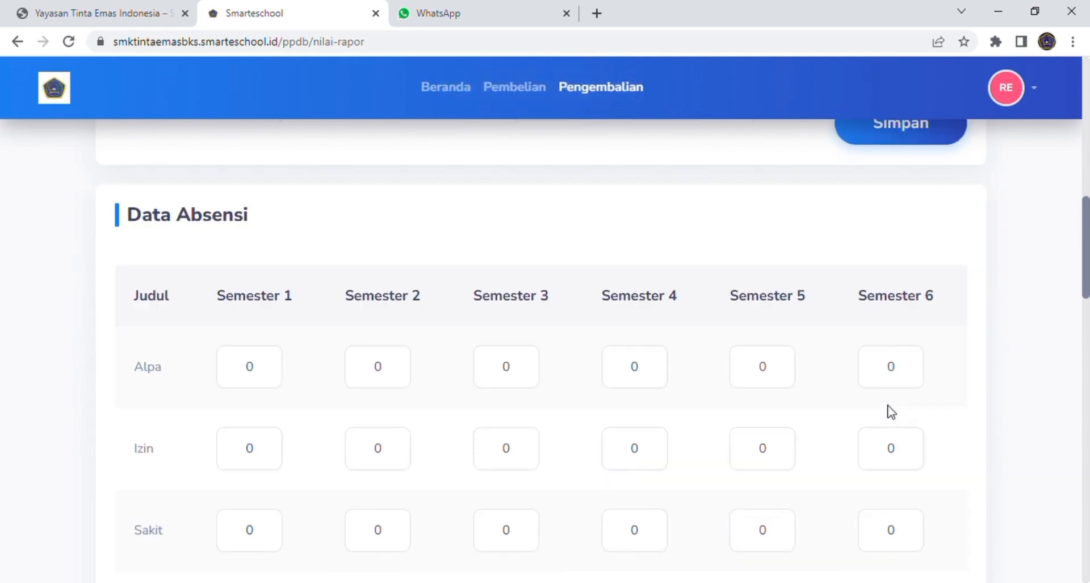
scroll(891, 410, down, 3)
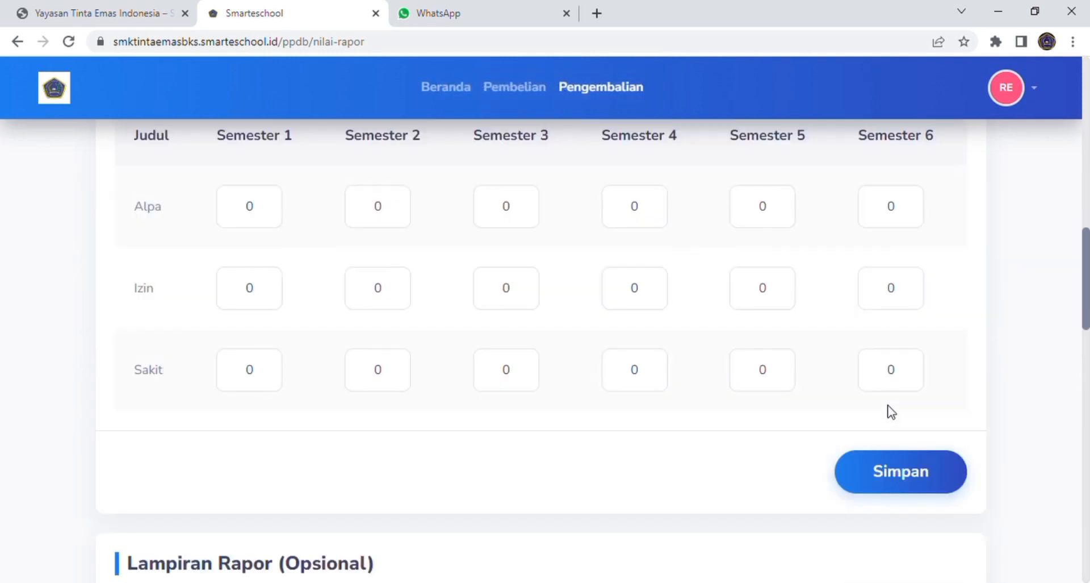
click(895, 403)
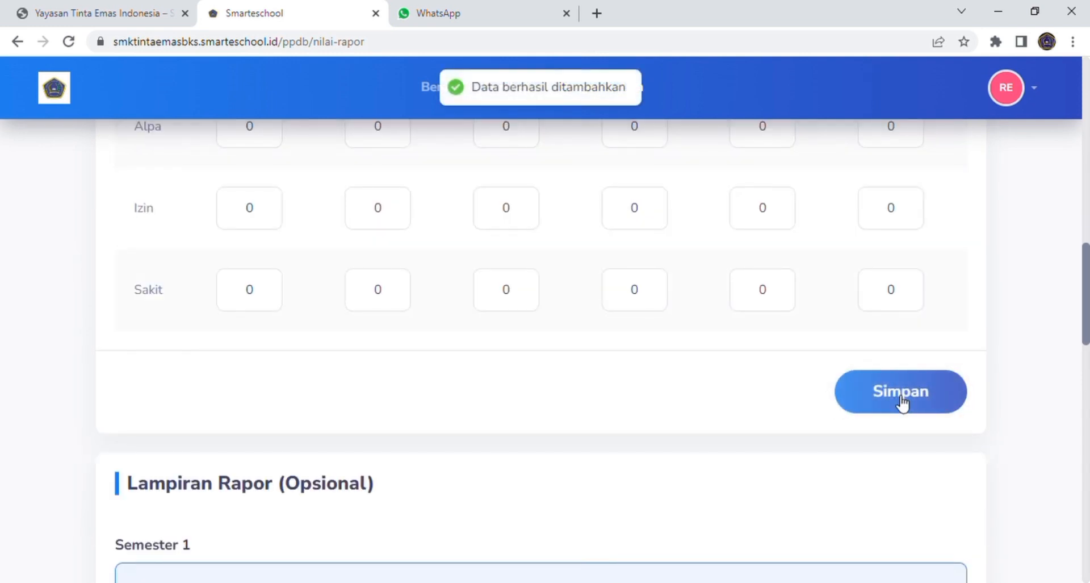
Step: Save the Lampiran Rapor section without uploading reports and proceed to Isi Data Prestasi
scroll(503, 446, down, 1)
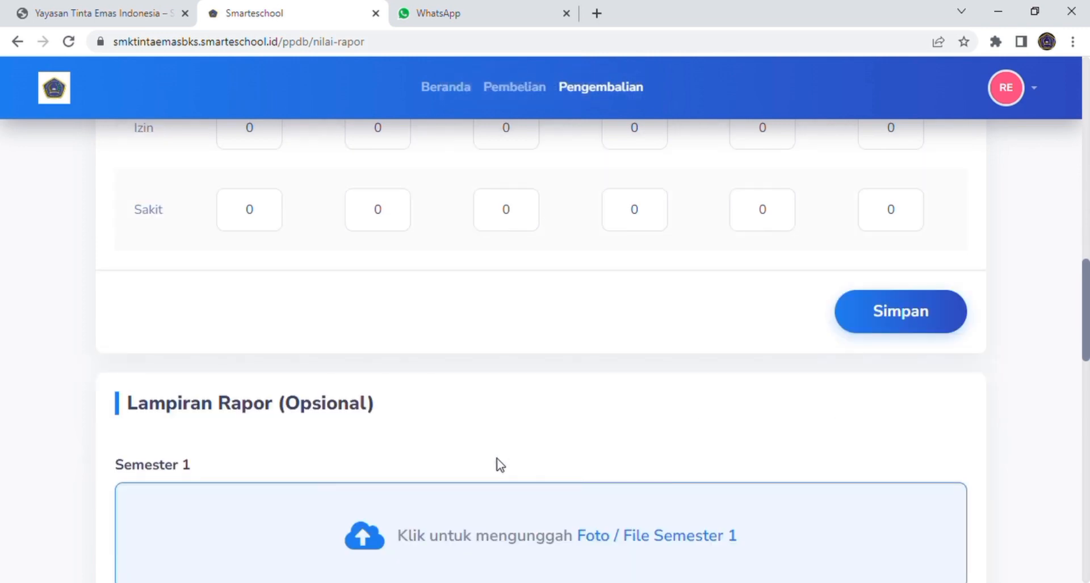
scroll(499, 466, down, 2)
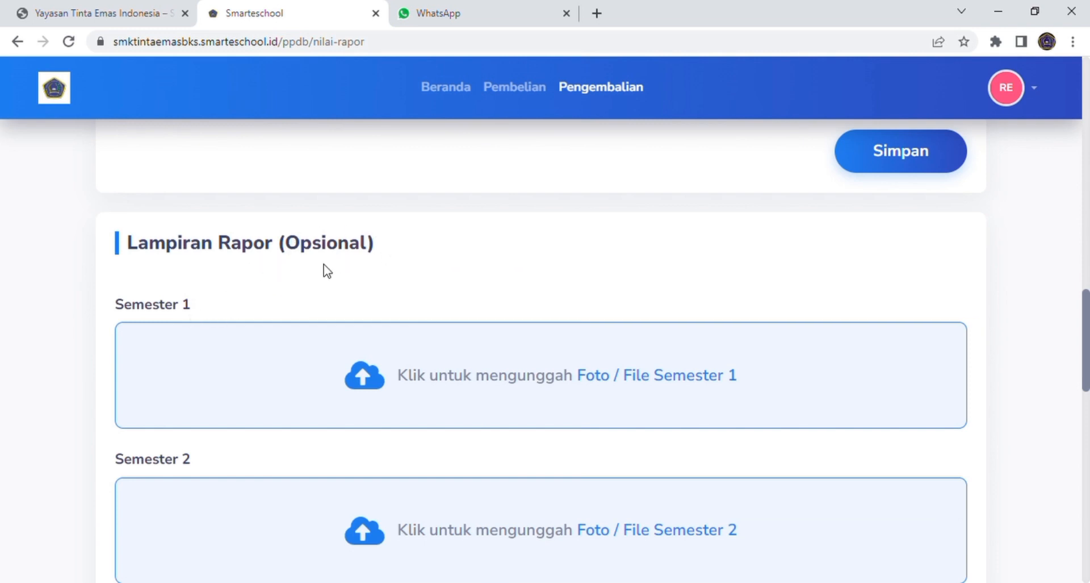
scroll(699, 393, down, 3)
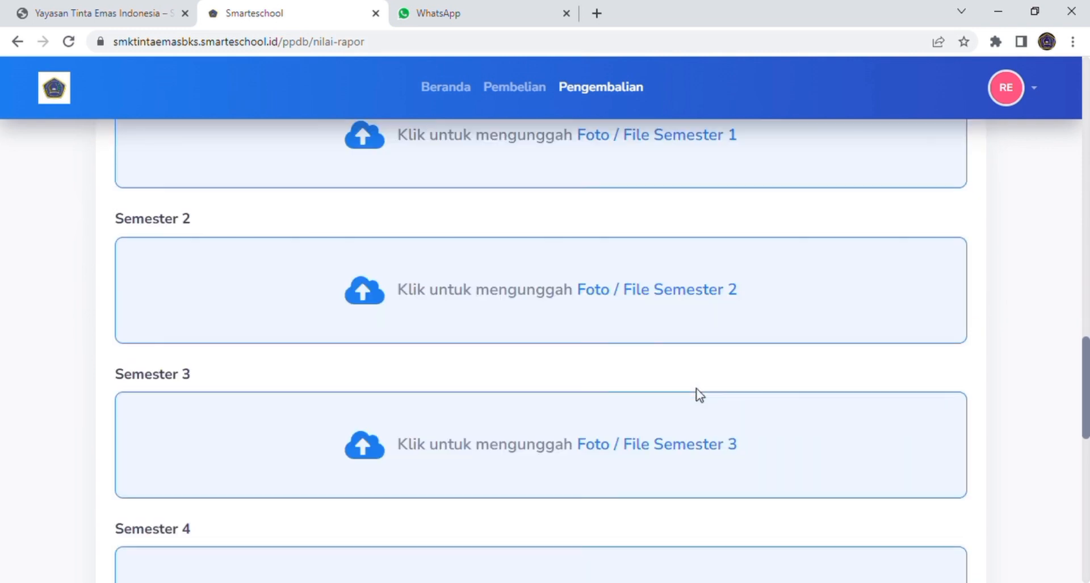
scroll(700, 394, down, 6)
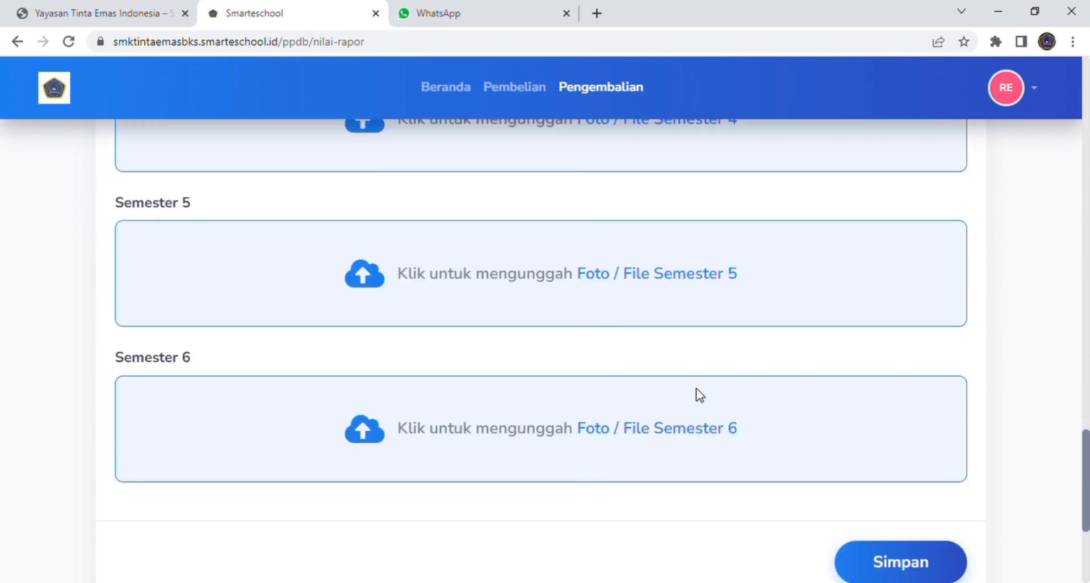
scroll(699, 394, down, 2)
click(882, 404)
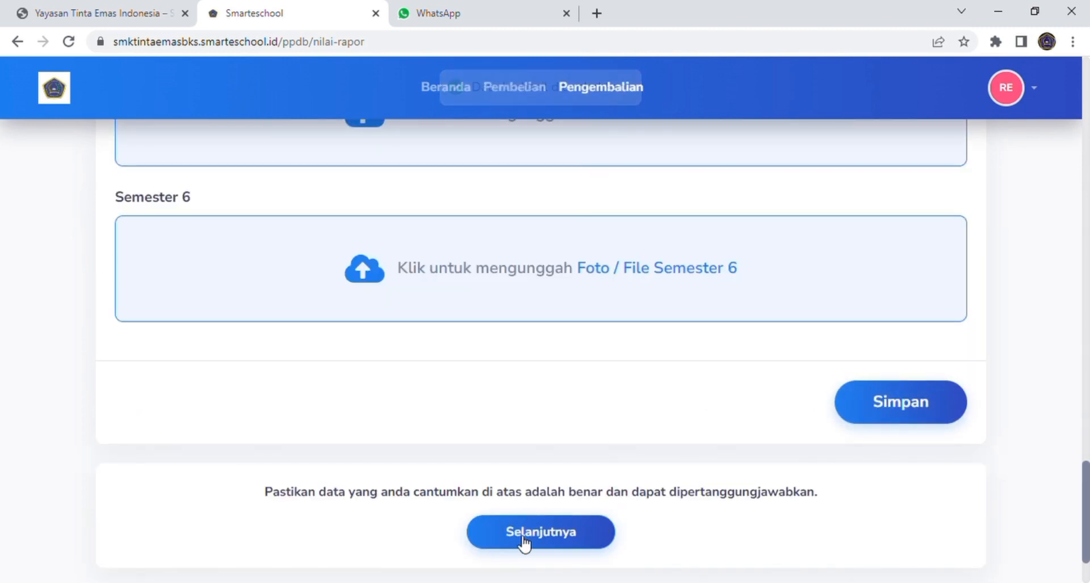
click(543, 540)
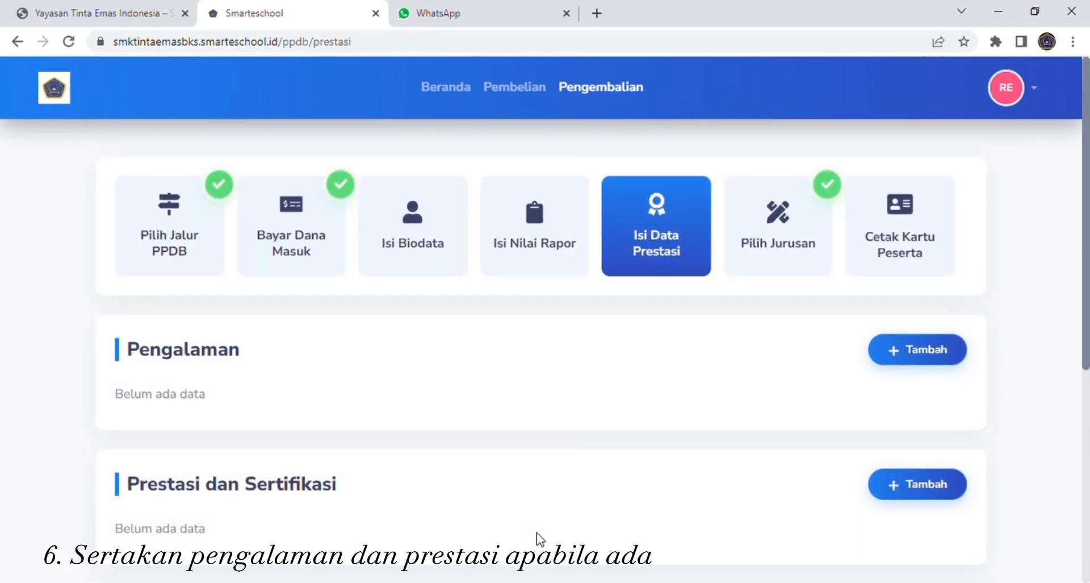
Step: Skip the Pengalaman, Prestasi dan Sertifikasi and language sections and proceed to Pilih Jurusan
scroll(540, 538, down, 1)
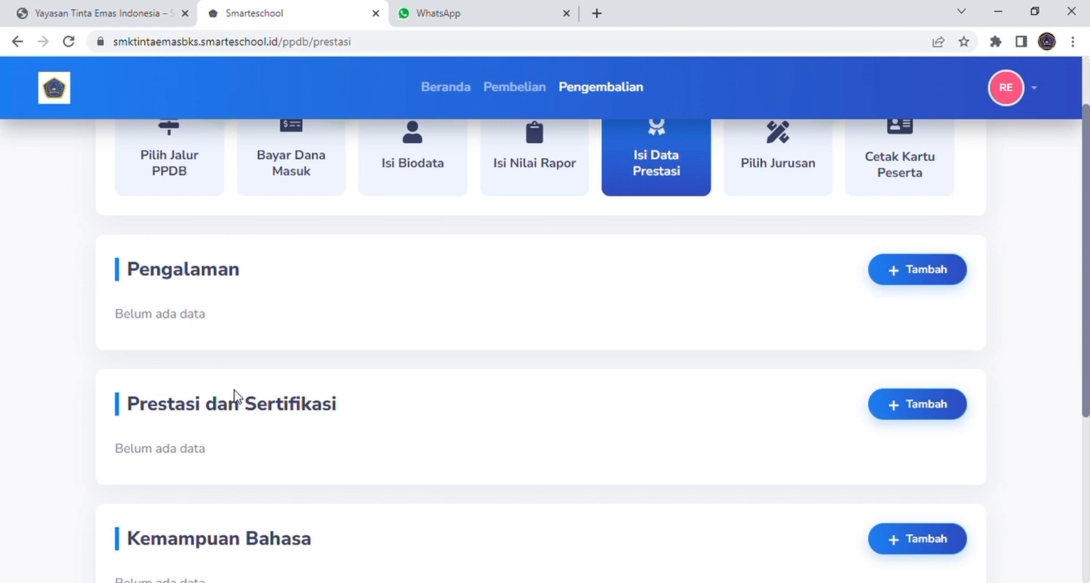
scroll(234, 398, down, 1)
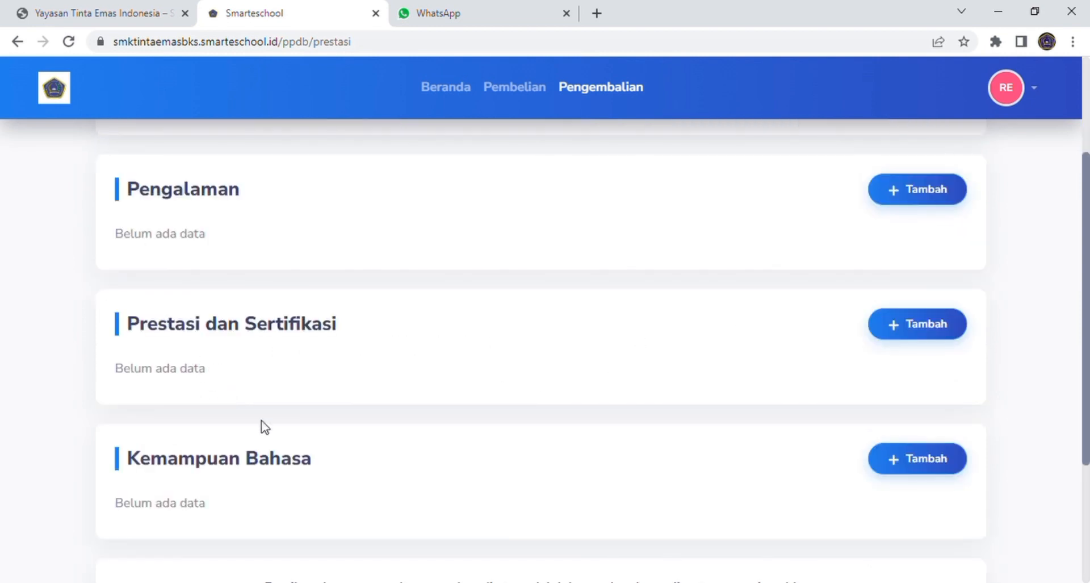
scroll(120, 457, down, 1)
scroll(669, 442, down, 1)
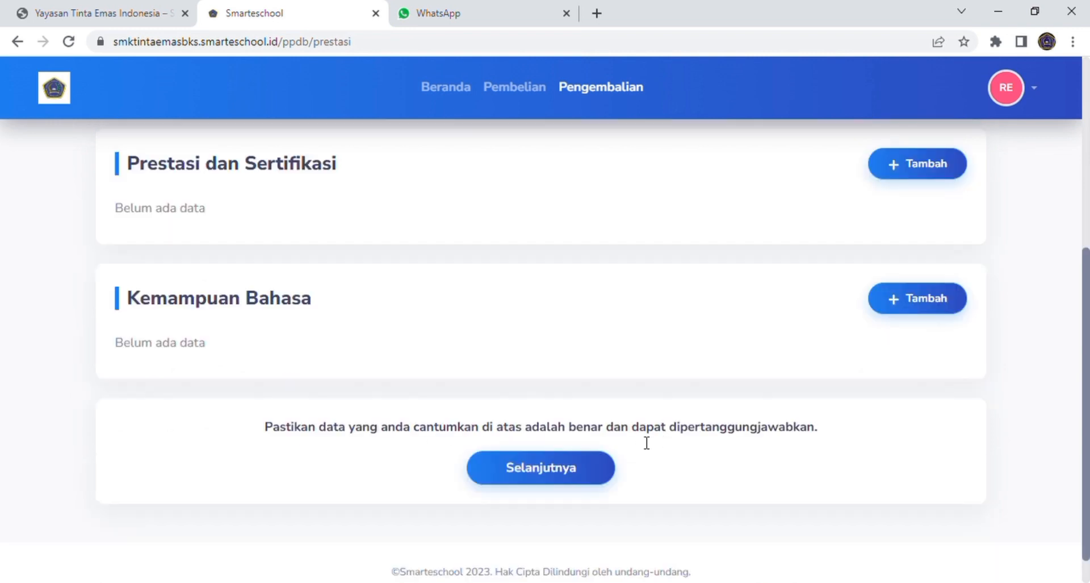
click(581, 471)
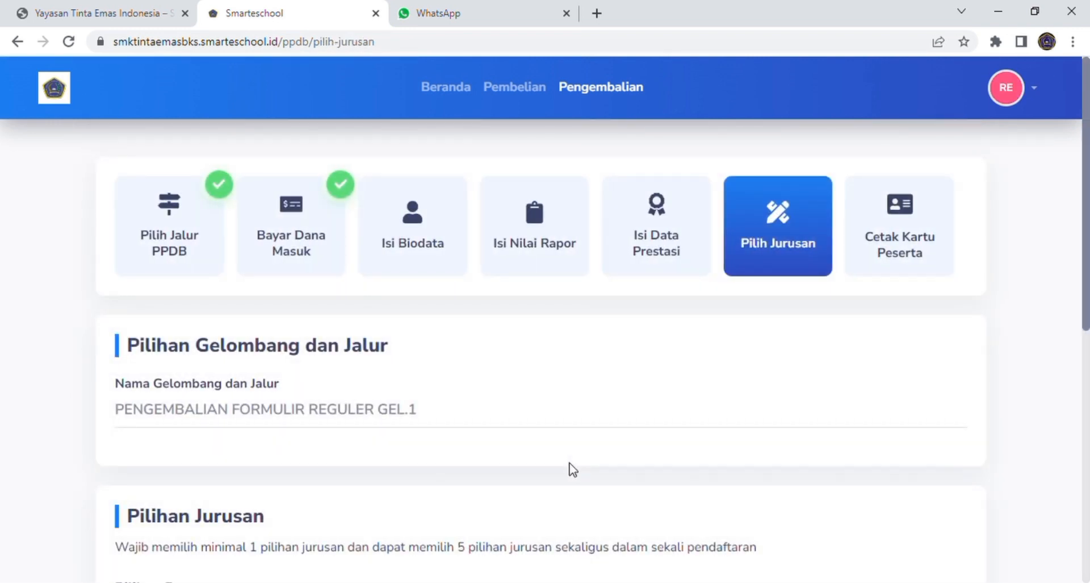
Step: Save Teknik Elektro as Pilihan Pertama and proceed to the Cetak Kartu Peserta card
scroll(498, 447, down, 1)
scroll(498, 447, down, 2)
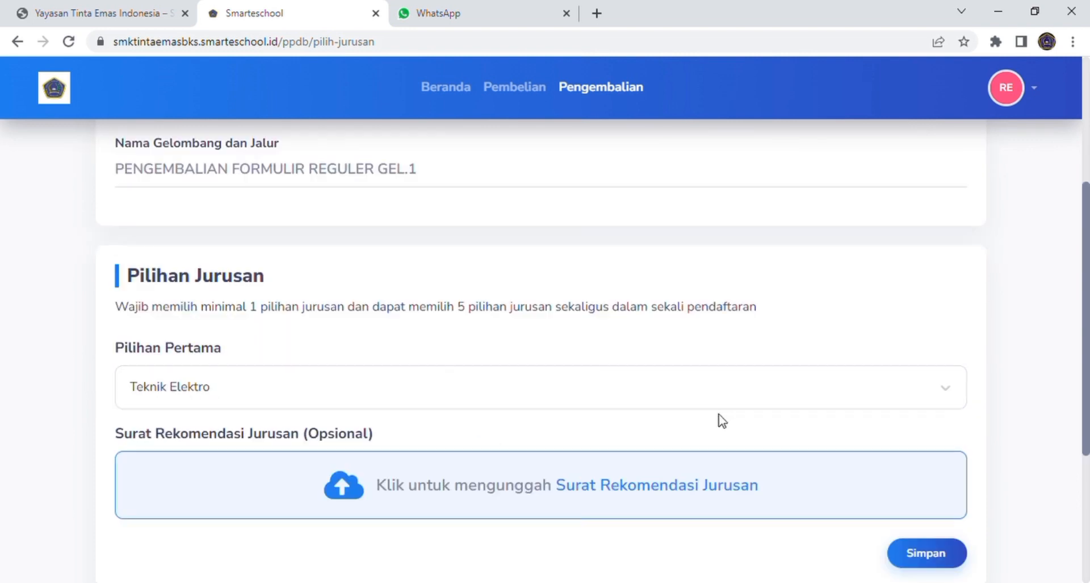
scroll(721, 421, down, 1)
scroll(724, 421, down, 1)
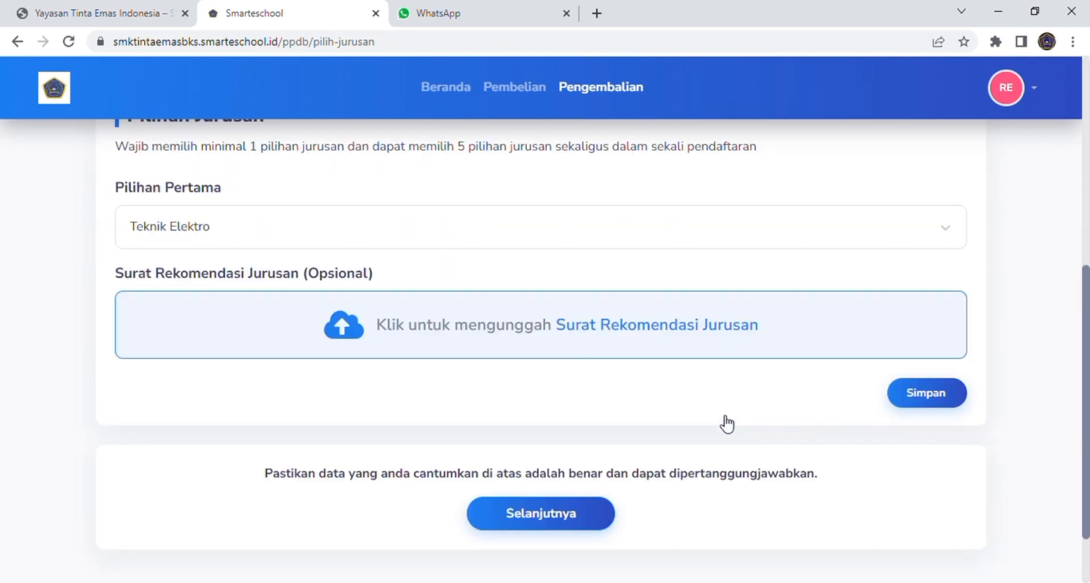
click(940, 403)
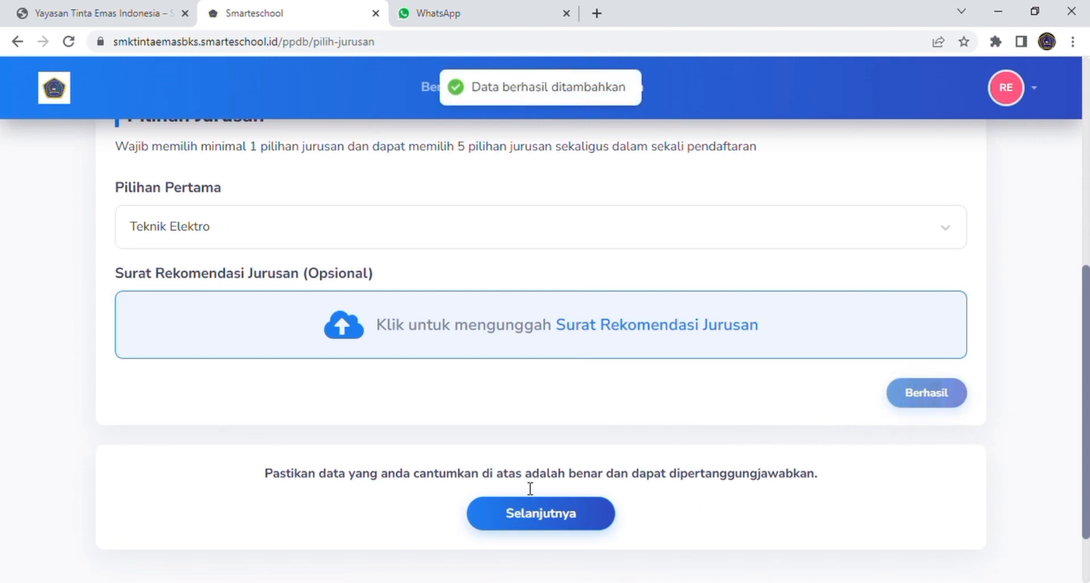
click(593, 514)
scroll(659, 364, down, 8)
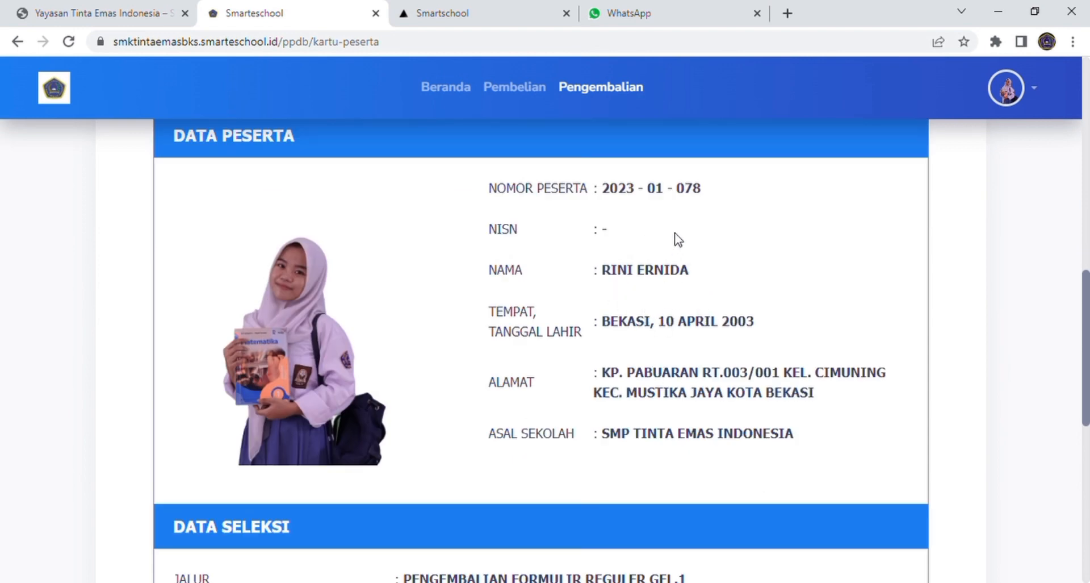
scroll(676, 238, down, 5)
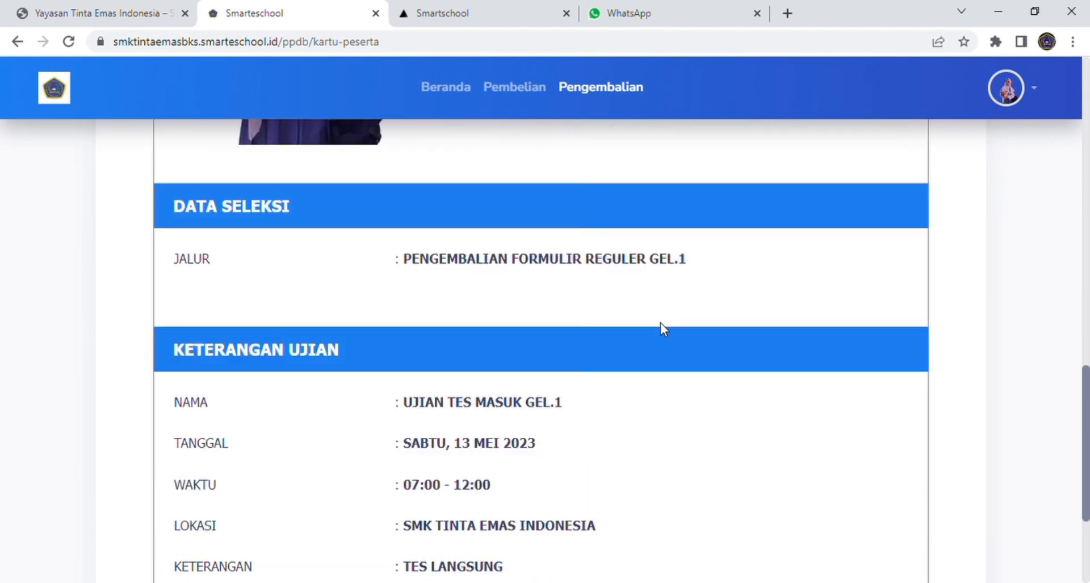
scroll(665, 328, down, 4)
scroll(735, 321, up, 10)
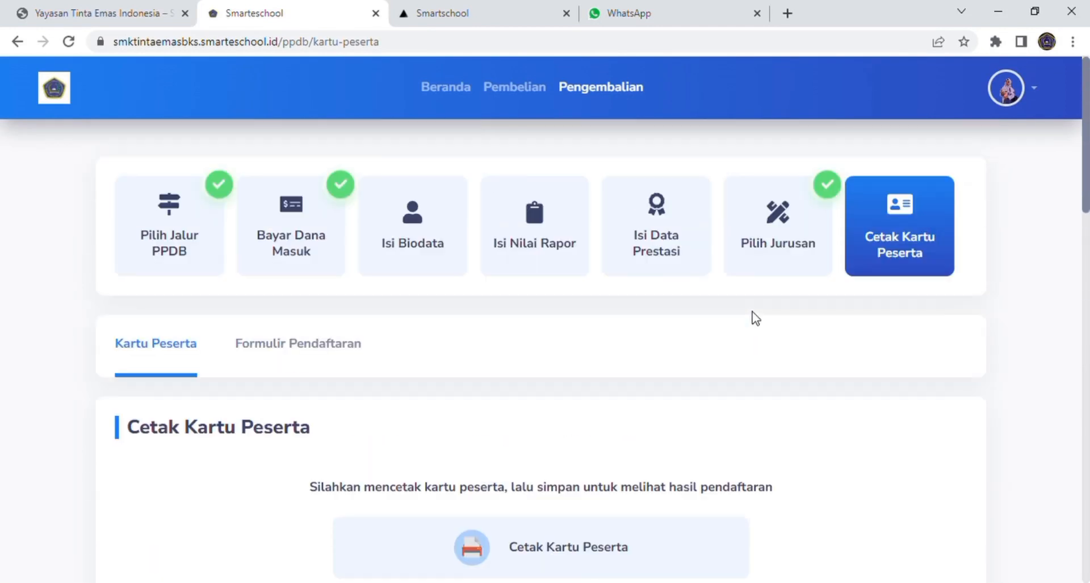
scroll(755, 318, down, 1)
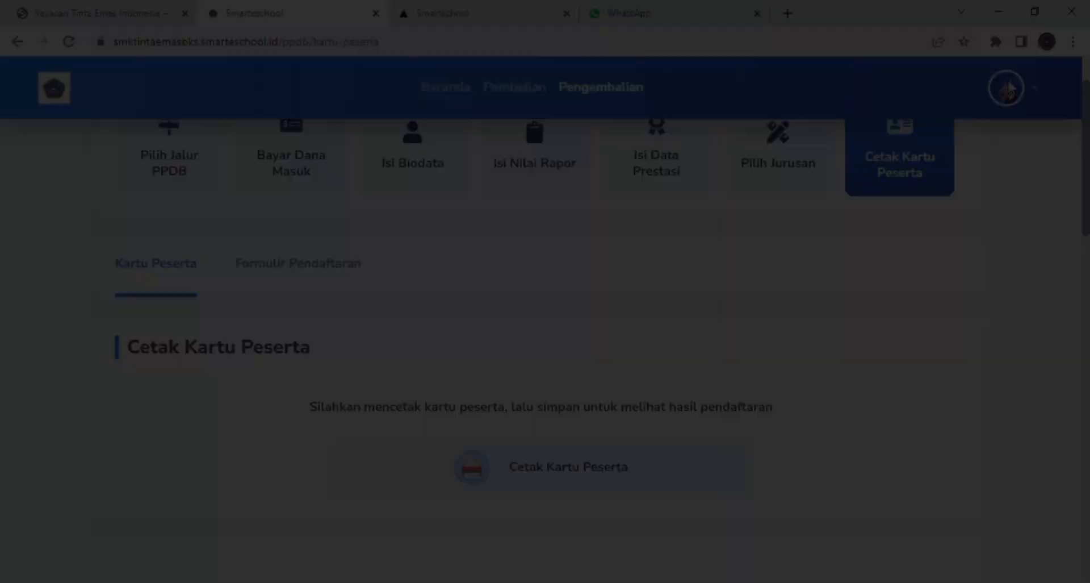